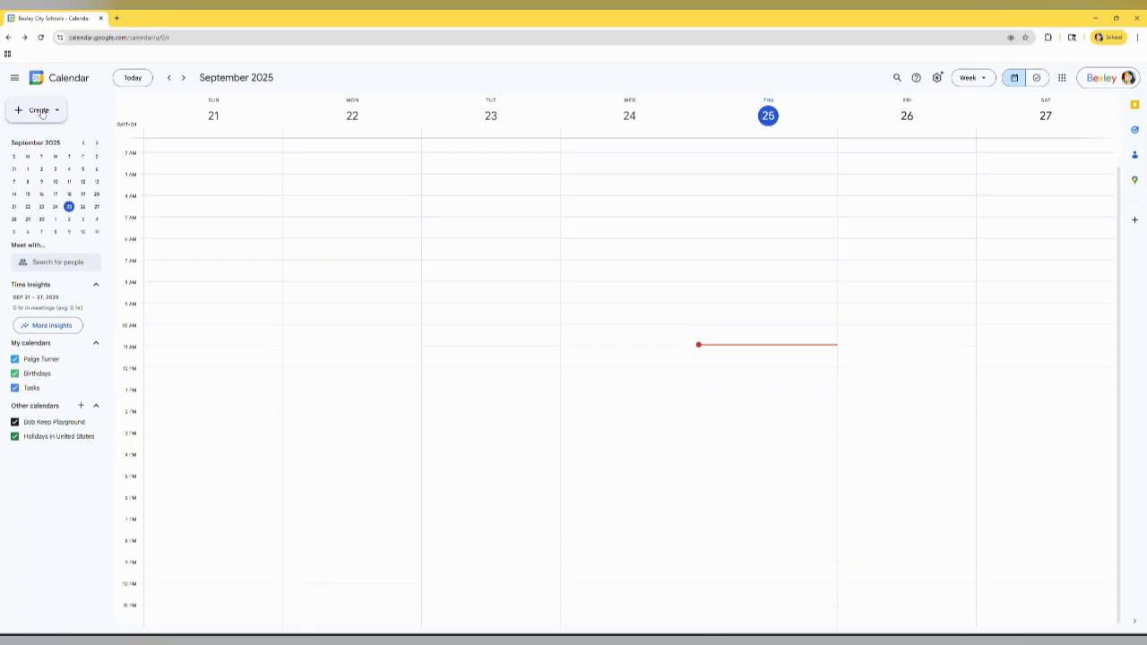
Create a bookable appointment schedule titled with the teacher's name followed by "Conference Sign Up".
left_click(53, 111)
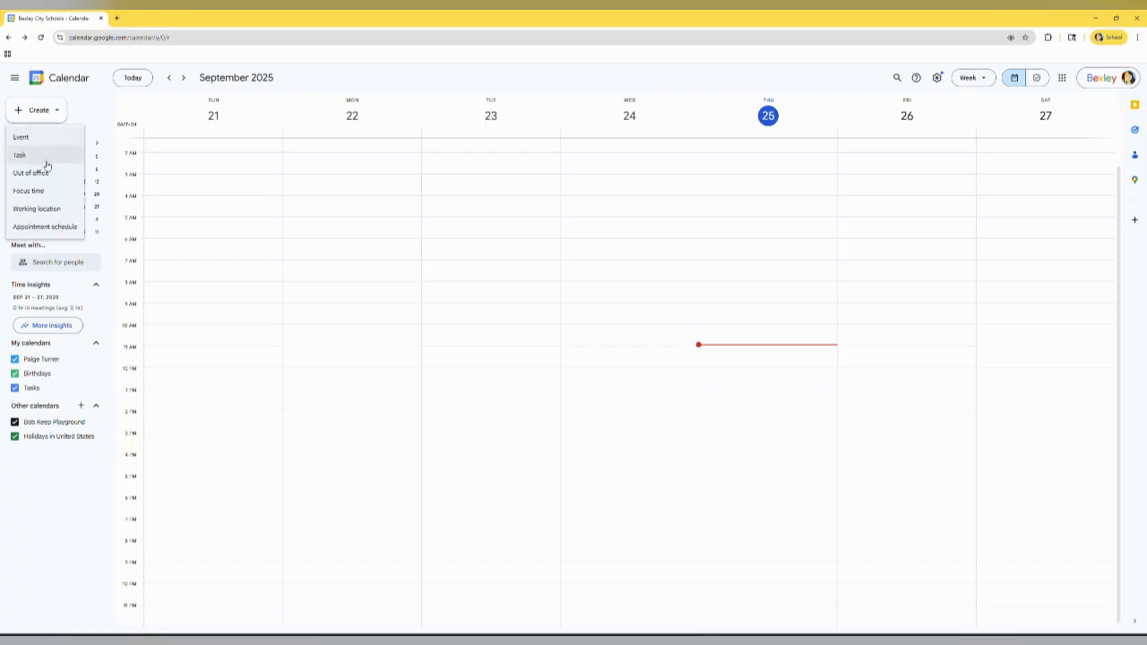
left_click(53, 227)
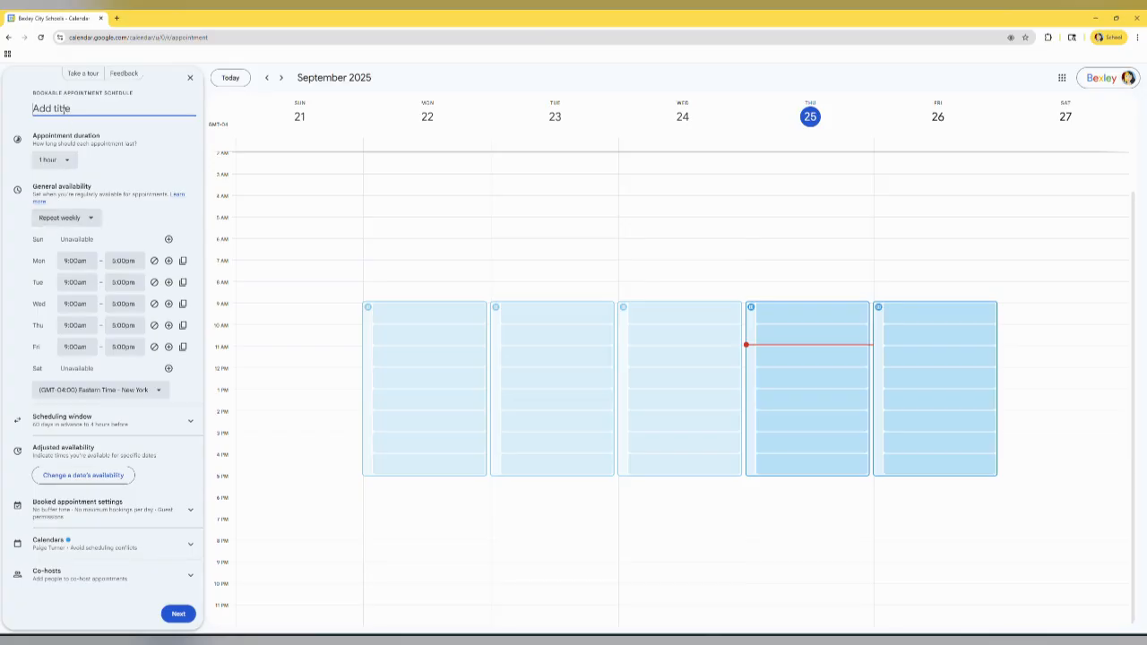
type("Mr. Keep's Conferences")
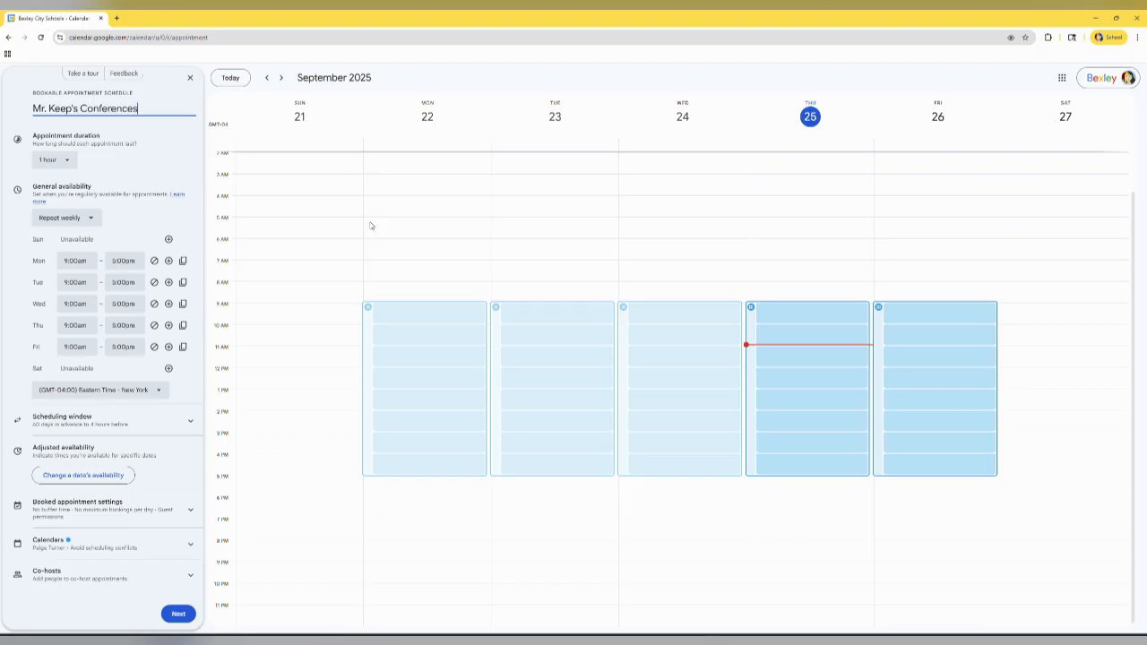
type(" Sing Up")
Set a custom appointment duration of 20 minutes.
left_click(65, 160)
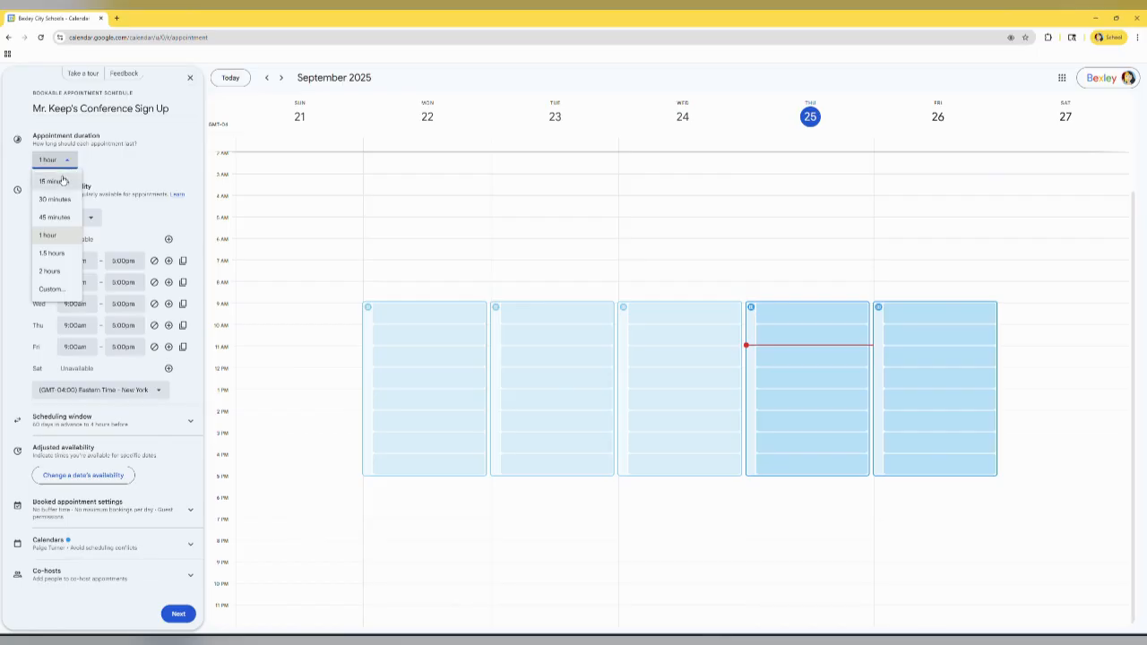
left_click(54, 292)
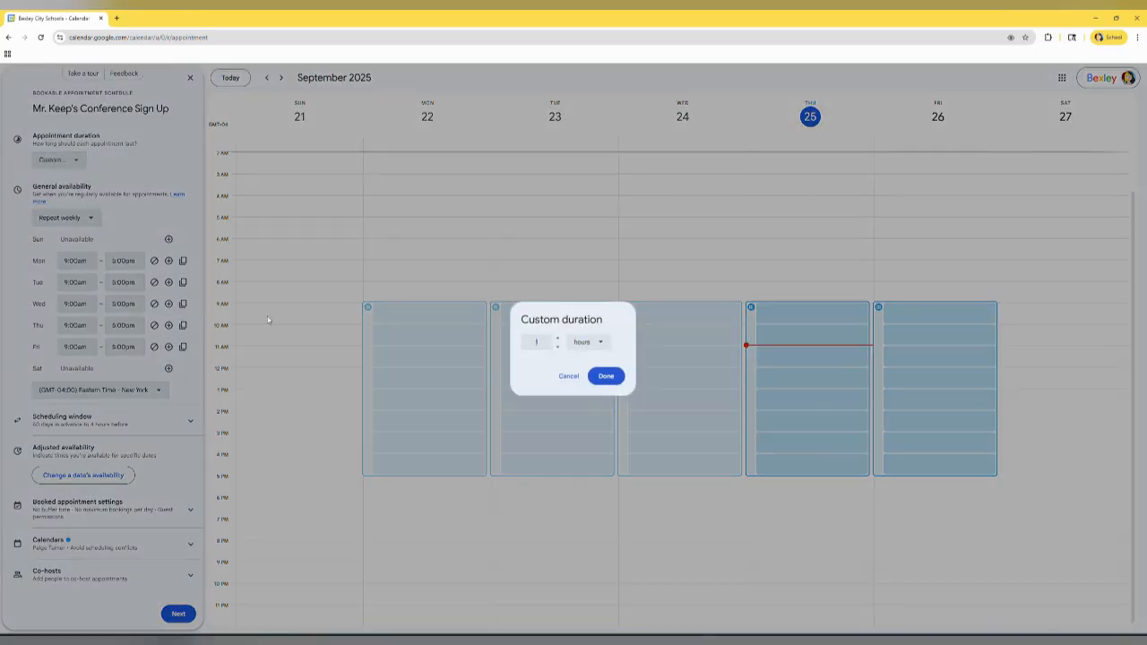
key("BackSpace")
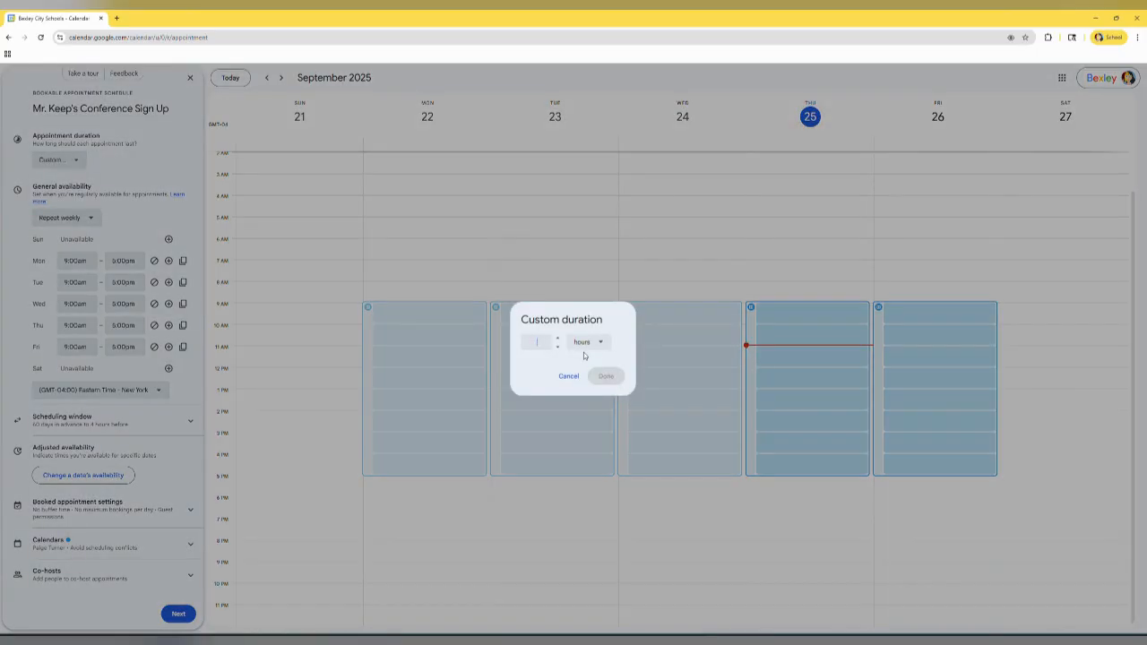
type("20")
left_click(593, 343)
left_click(591, 361)
left_click(606, 376)
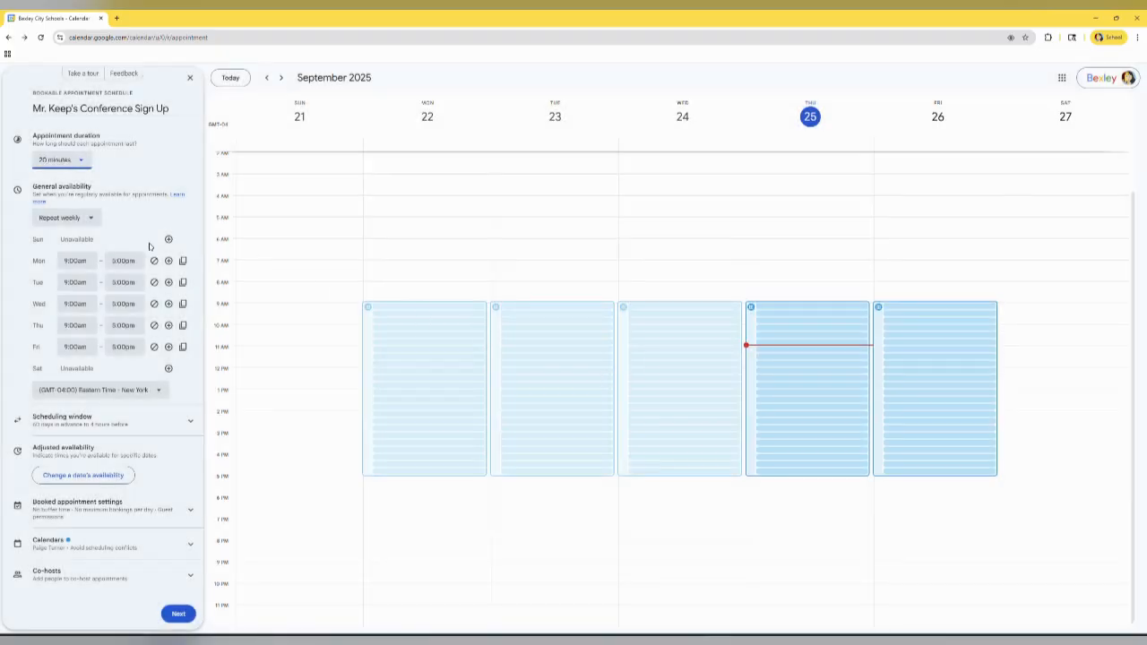
Make the availability non-repeating and set its date to October 20, 2025.
left_click(93, 220)
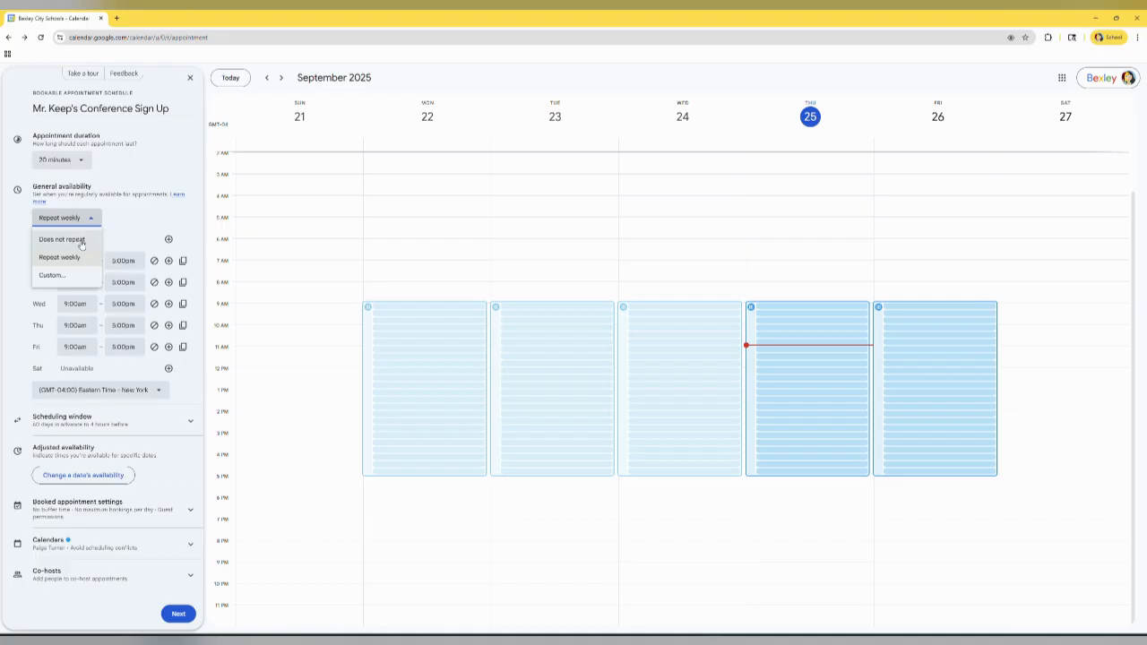
left_click(80, 239)
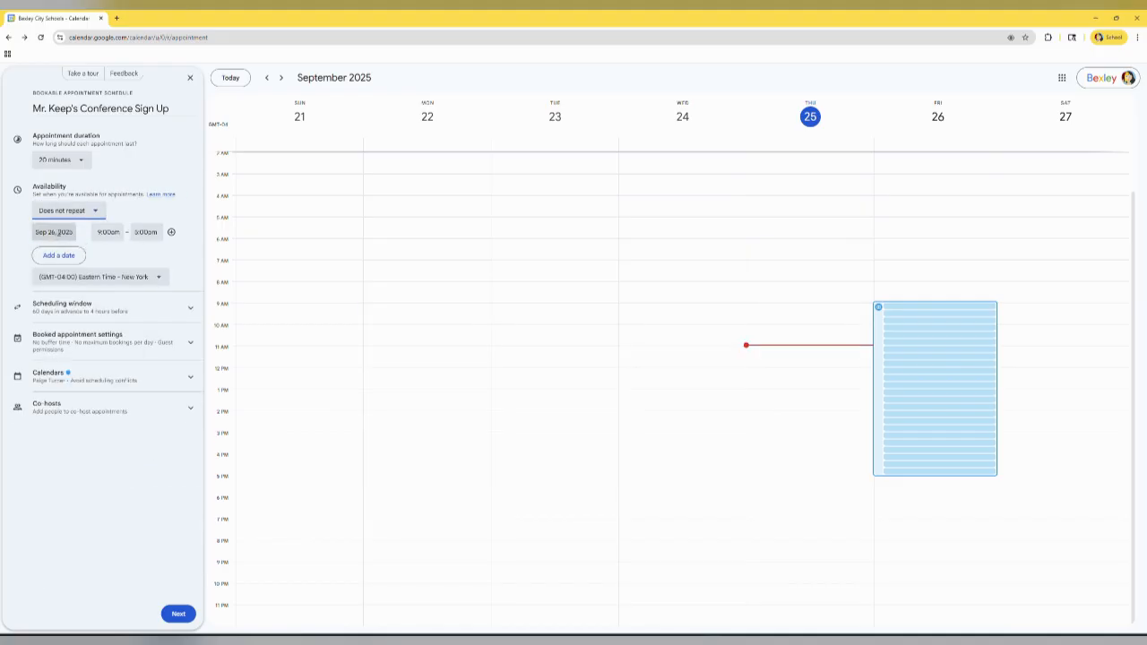
left_click(58, 232)
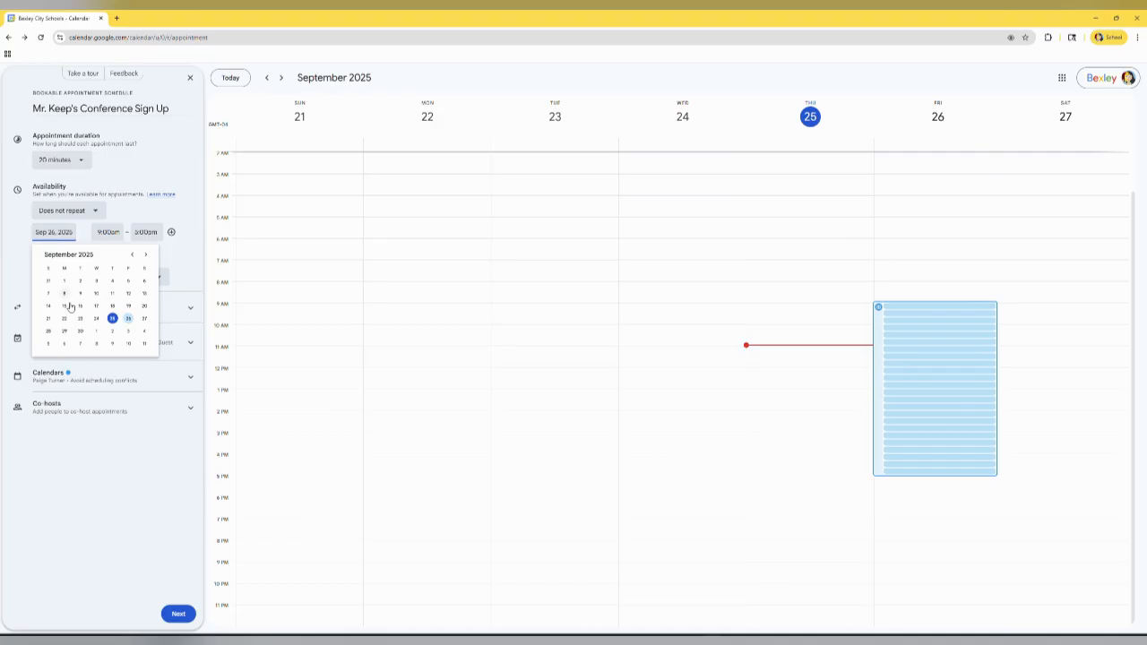
left_click(145, 255)
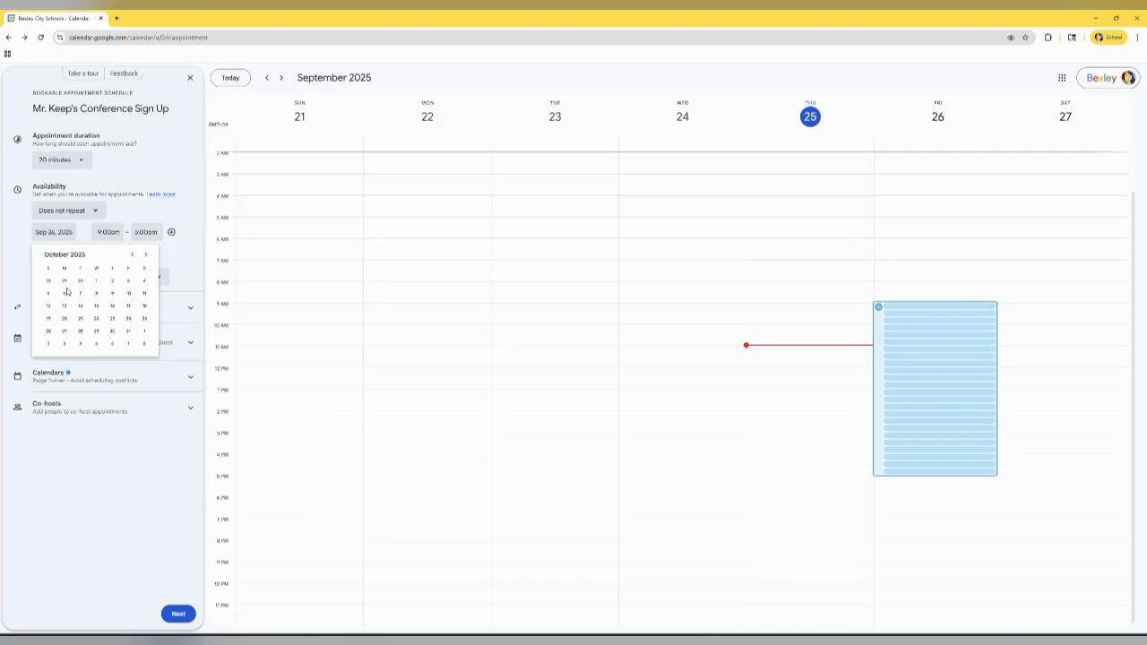
left_click(63, 319)
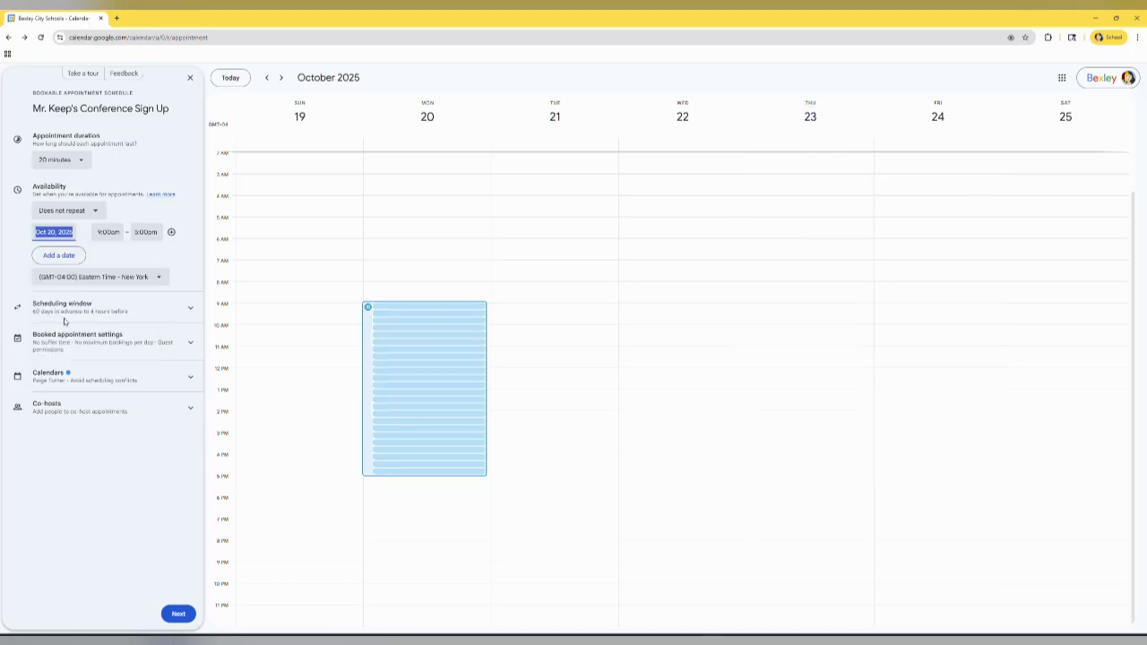
Set the first October 20 period to 8:00am–11:40am and add a second period to that day.
left_click(107, 232)
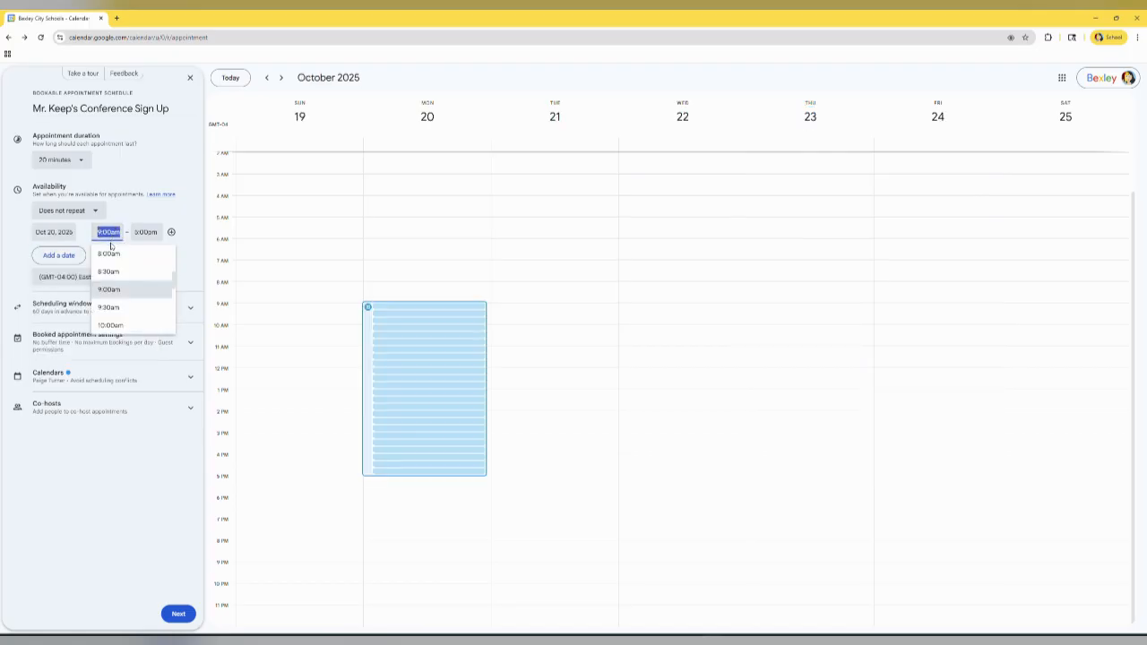
left_click(108, 254)
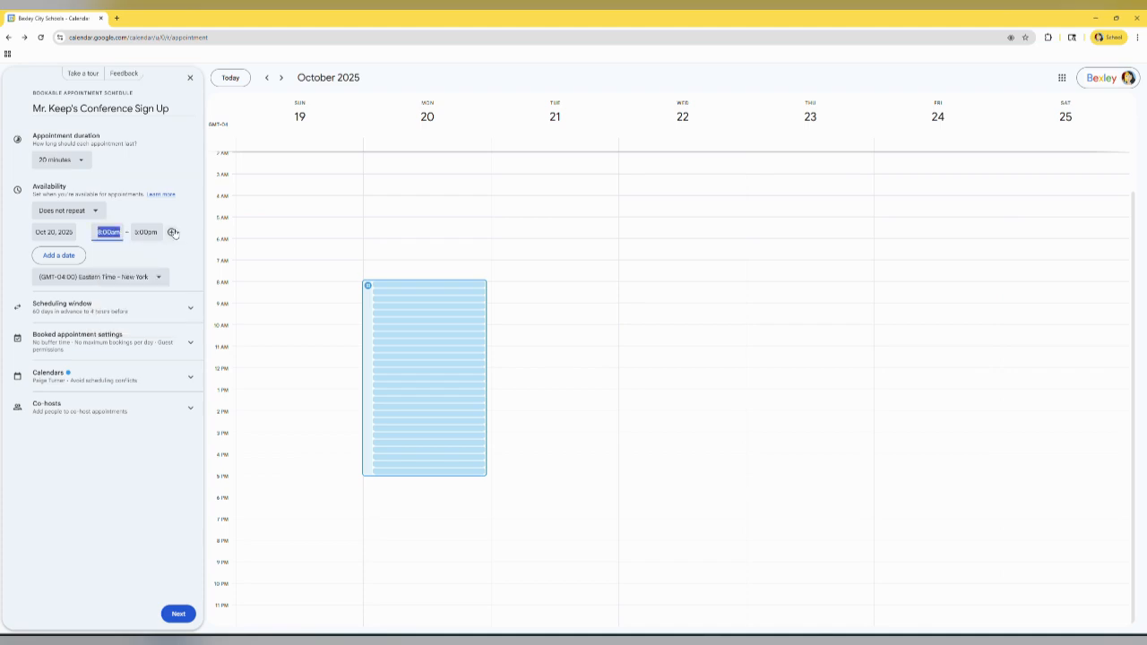
left_click(144, 231)
left_click(144, 231)
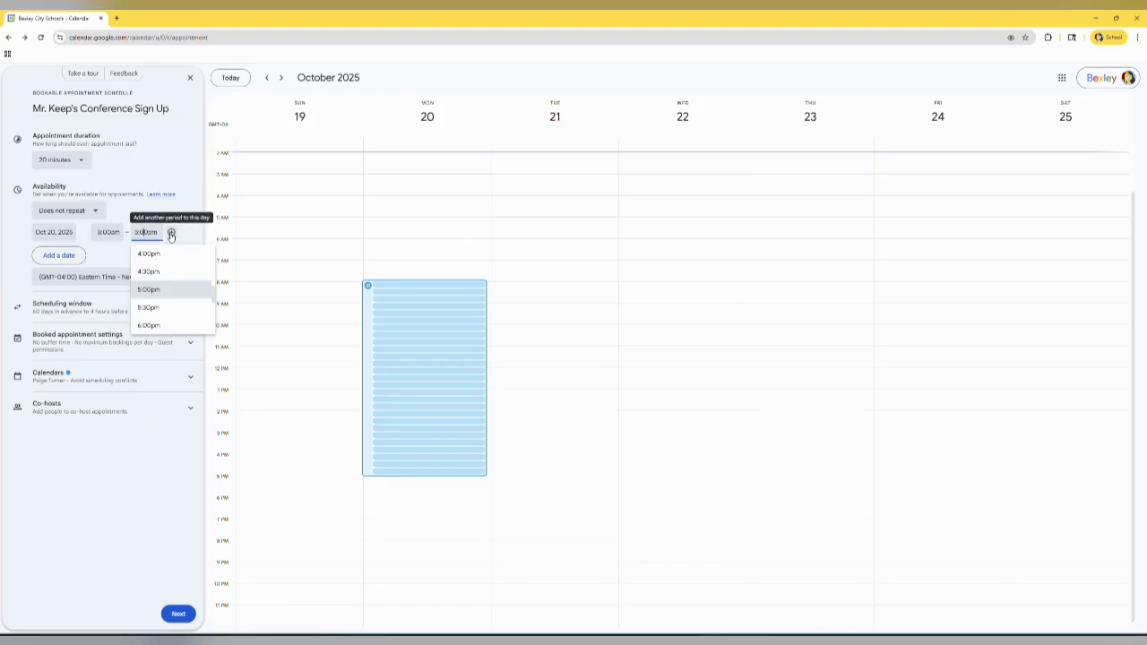
left_click(171, 232)
left_click(136, 232)
type("11:40")
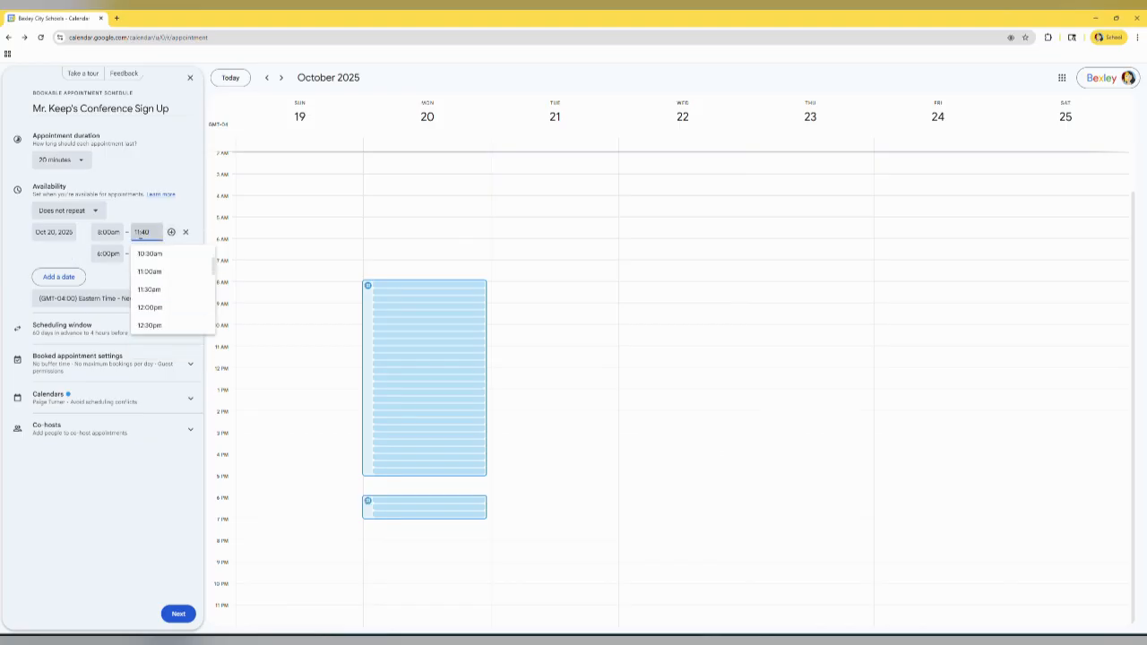
type("am")
Set the second October 20 period to run from 12:35pm to 3:50pm.
left_click(108, 254)
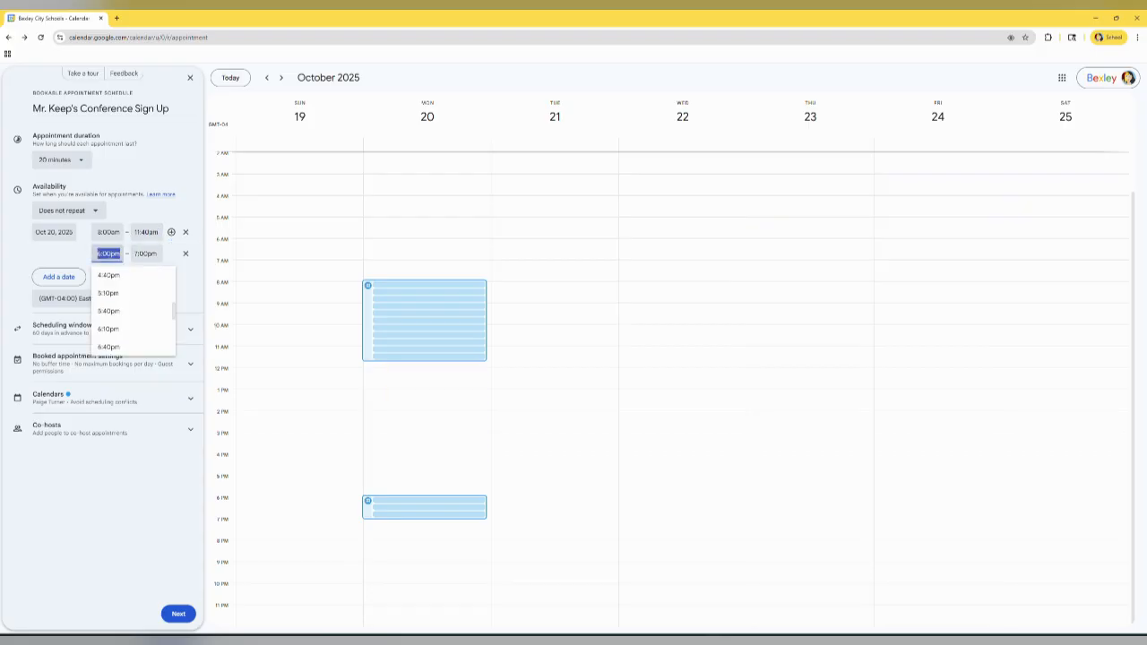
type("1")
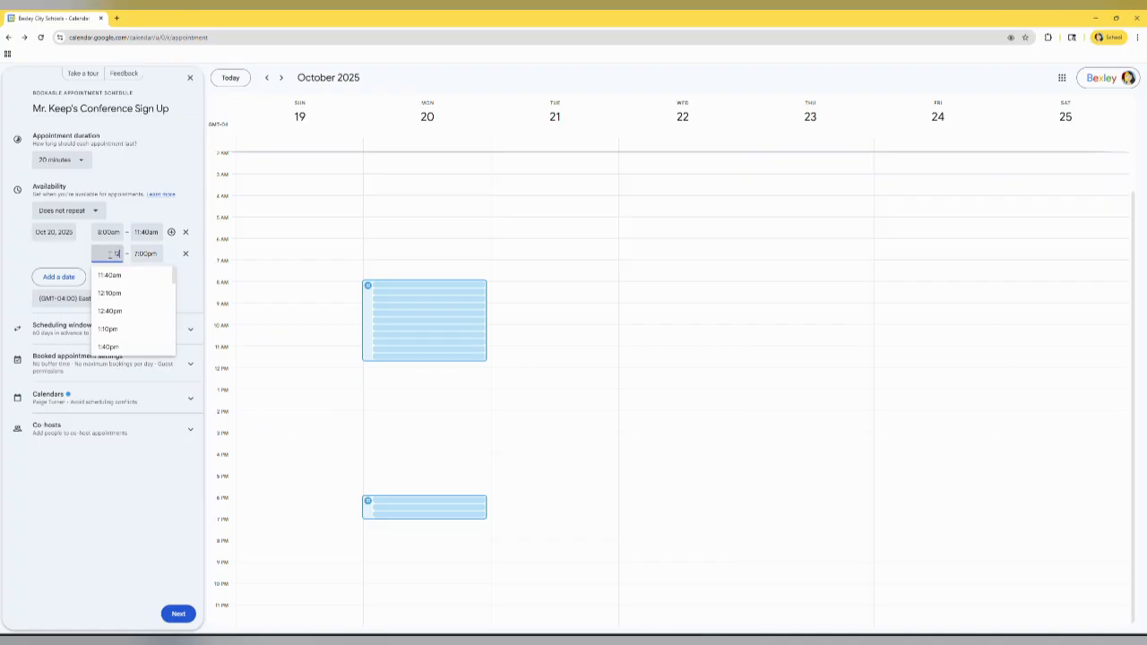
type("2:30pm")
key("Tab")
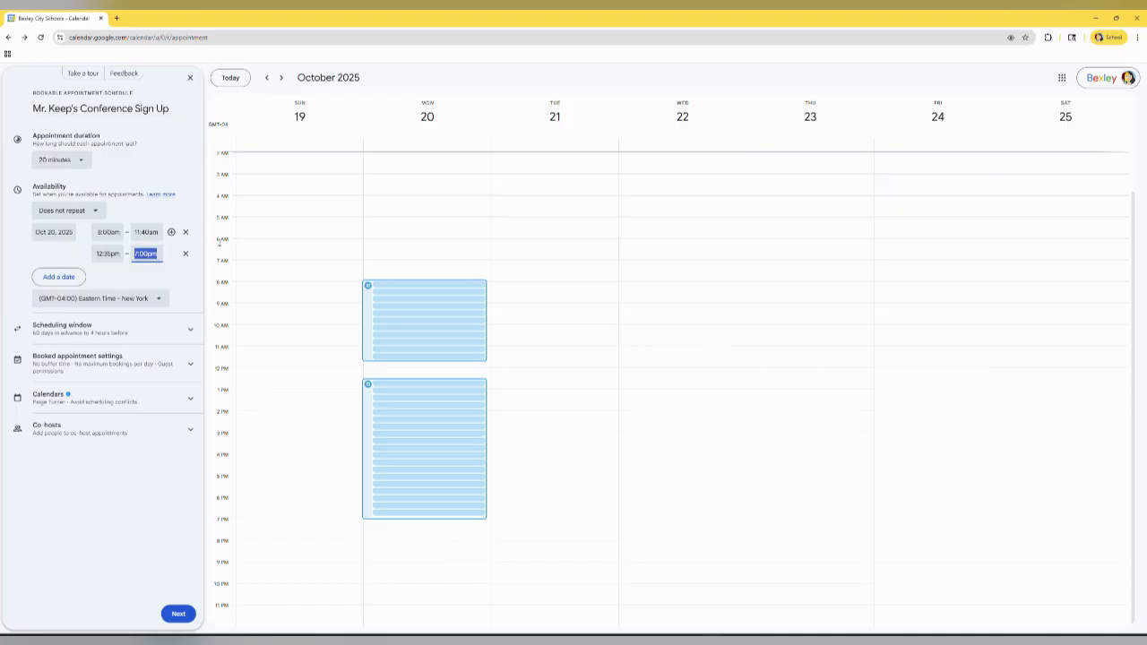
left_click(158, 254)
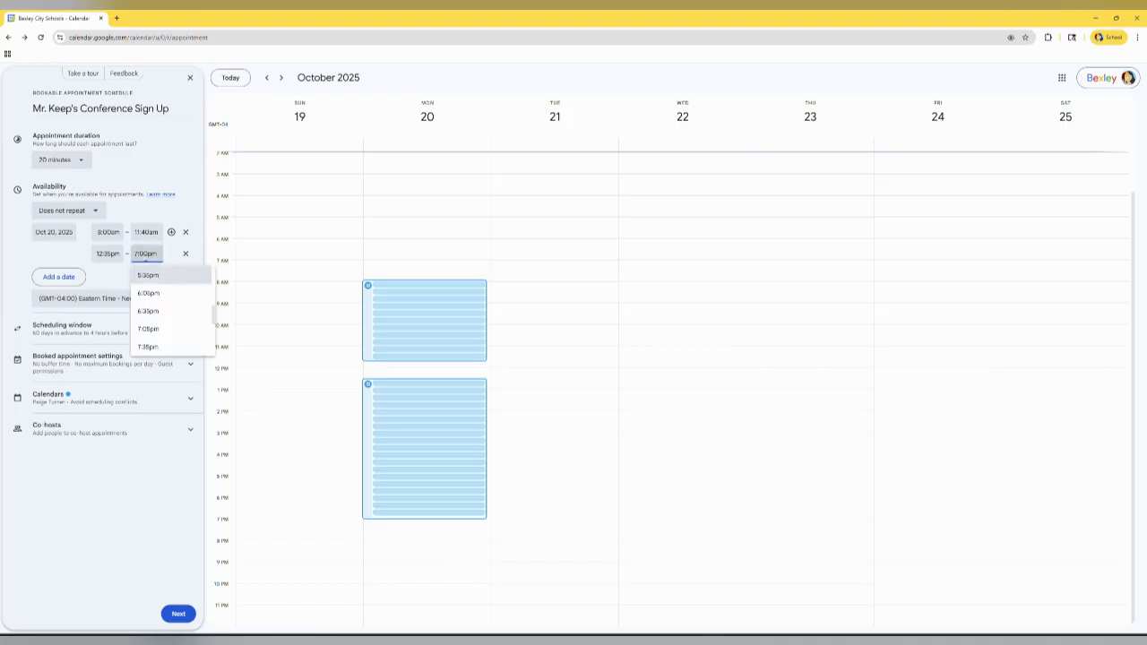
double_click(146, 255)
key("BackSpace")
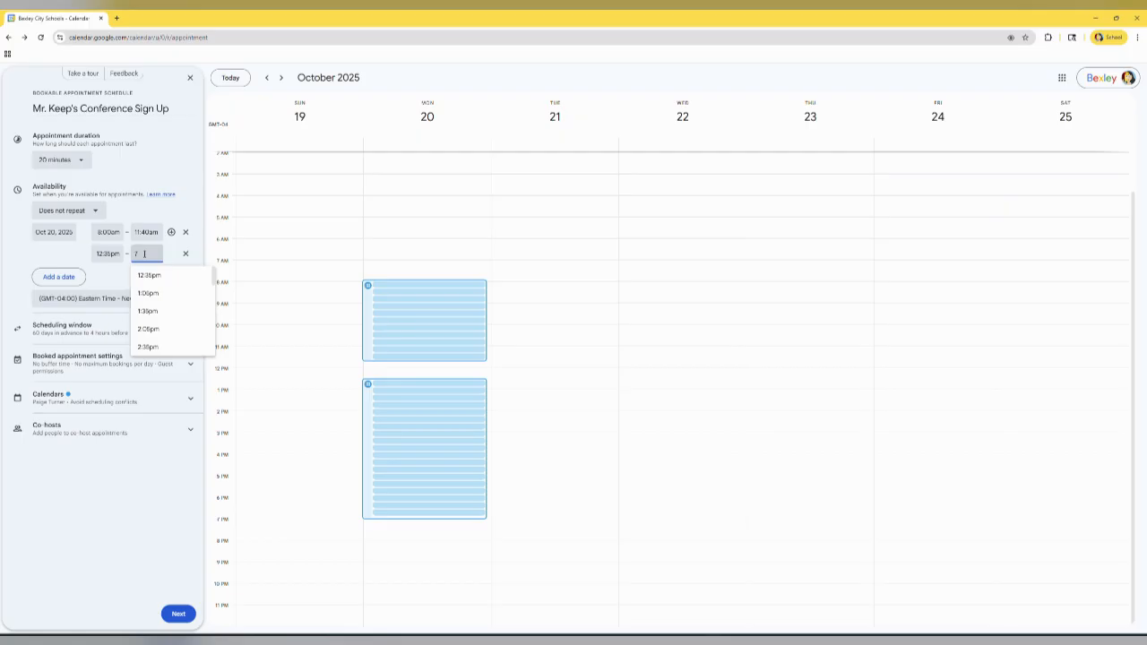
key("BackSpace")
key("BackSpace")
type("3:50pm")
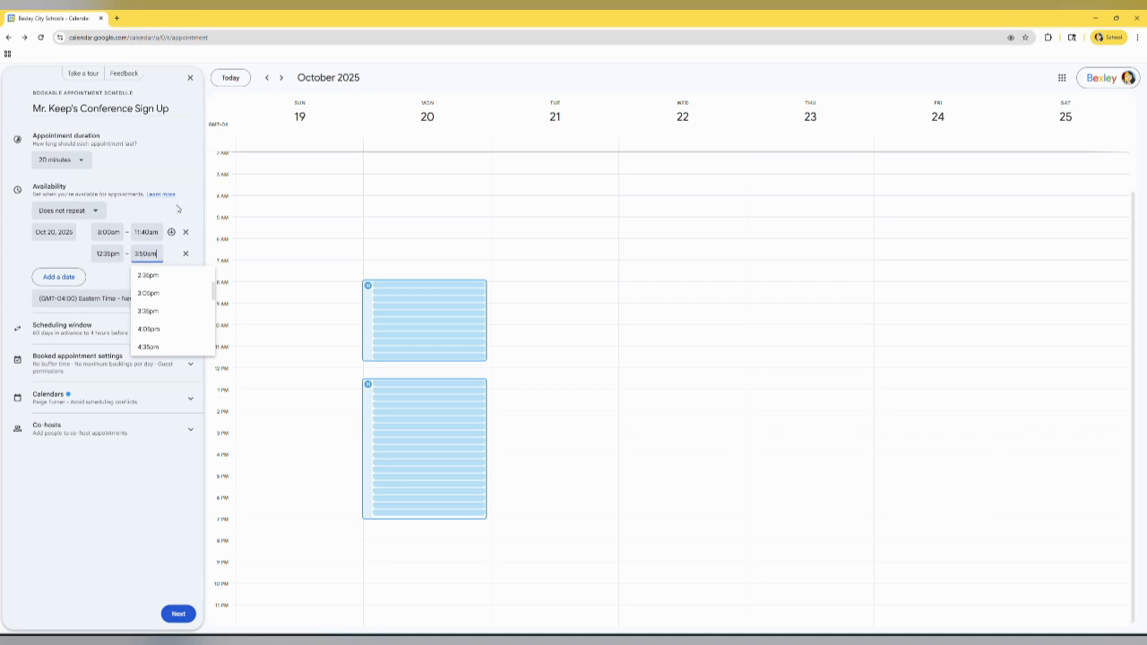
left_click(177, 208)
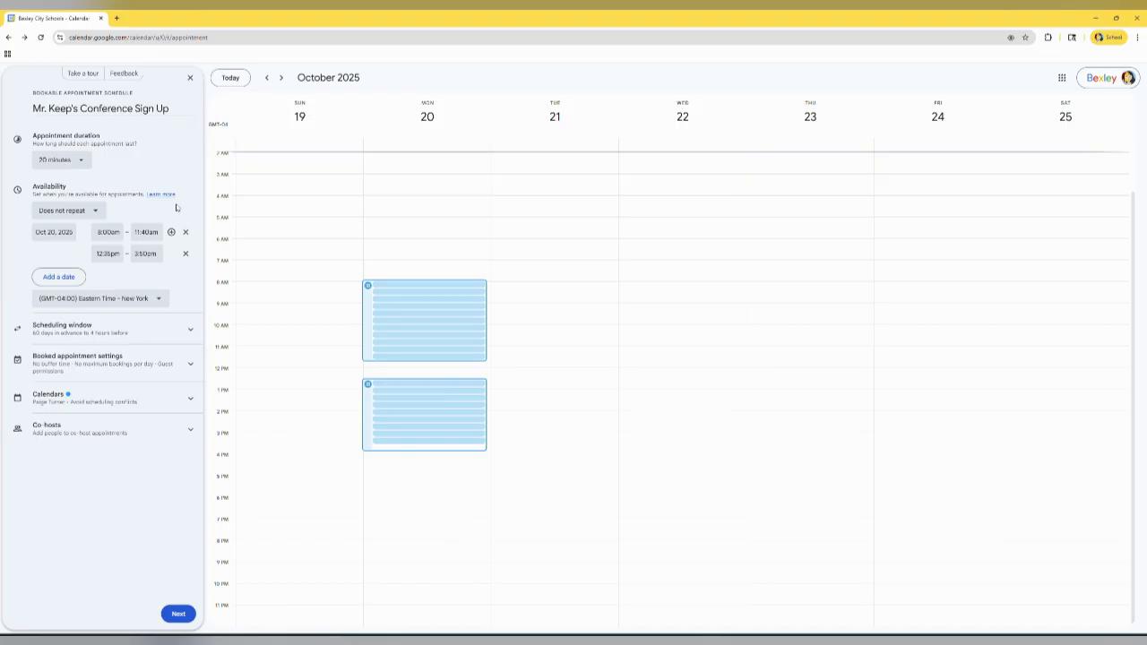
Add October 23, 2025 as another available date with its period starting at 4:00pm.
left_click(50, 279)
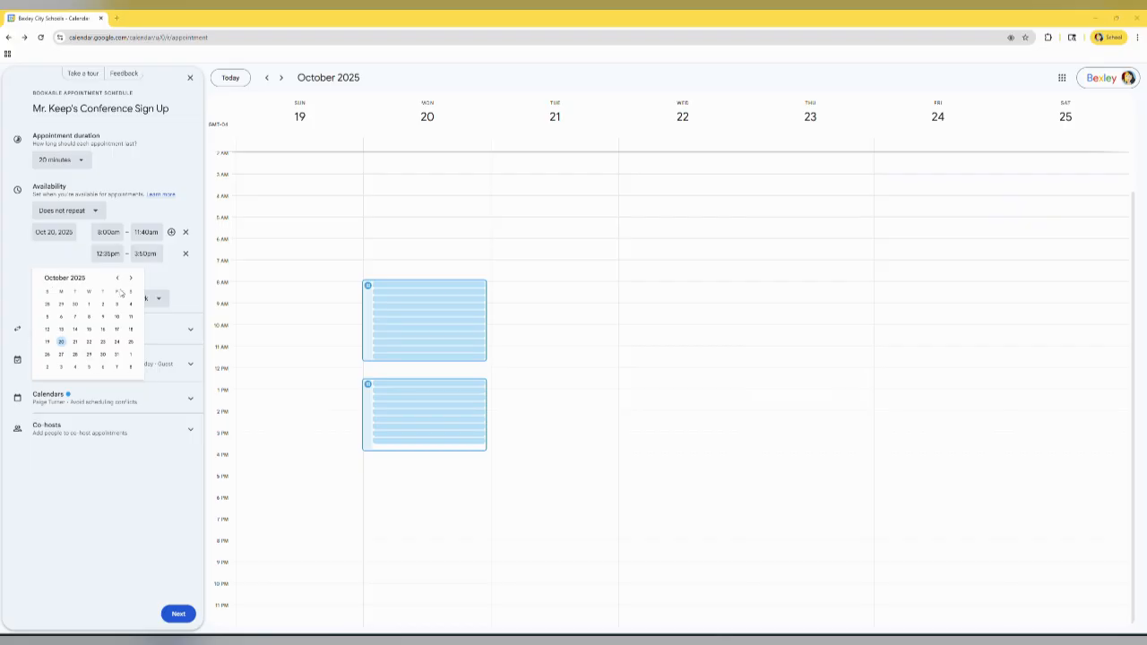
left_click(103, 343)
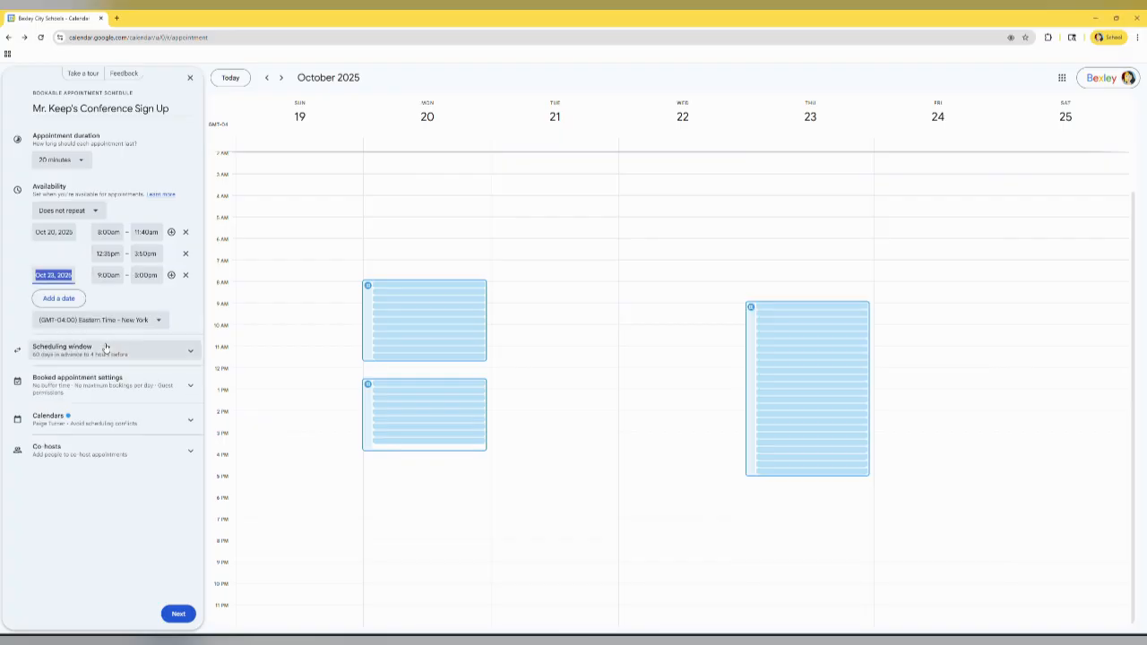
left_click(107, 275)
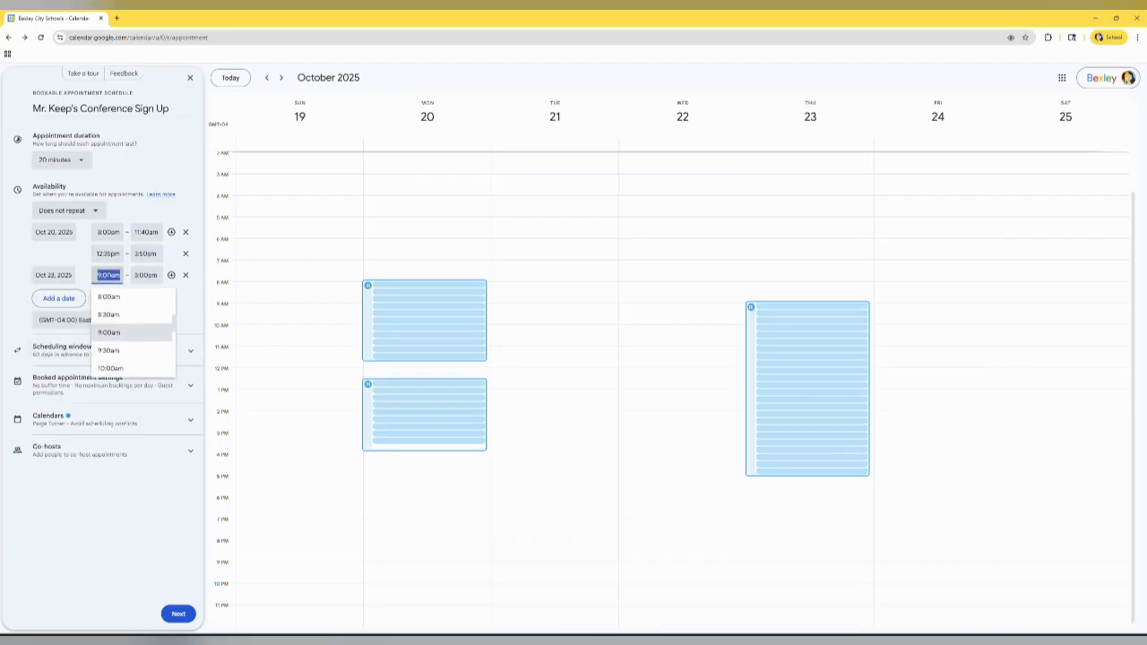
scroll(126, 327, "down", 2)
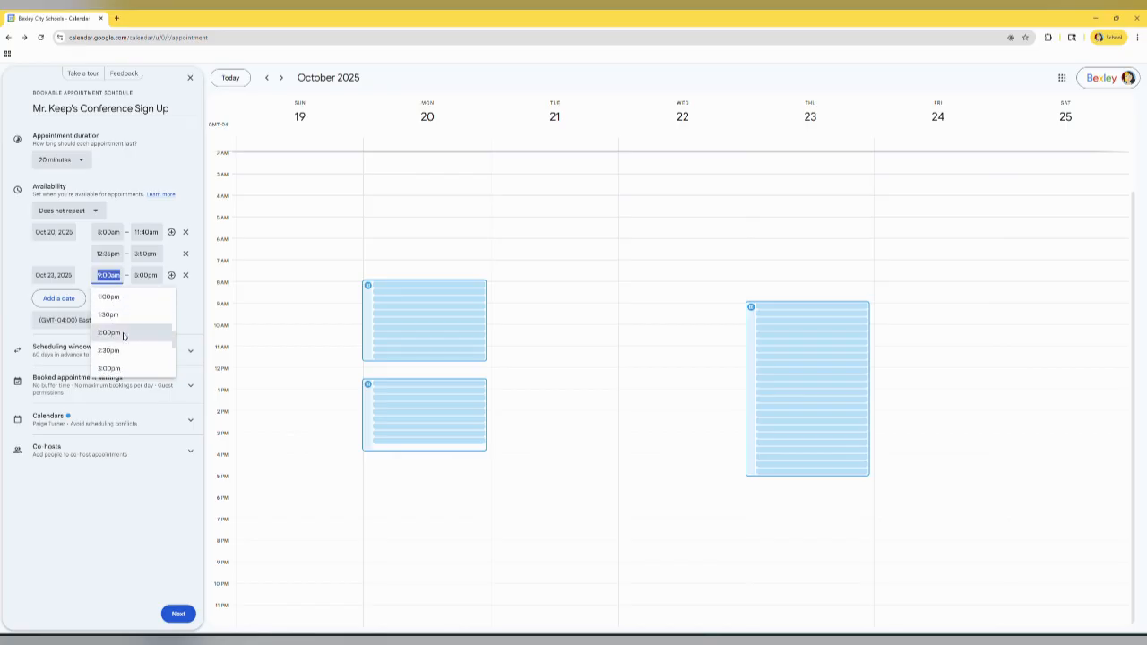
scroll(127, 358, "down", 2)
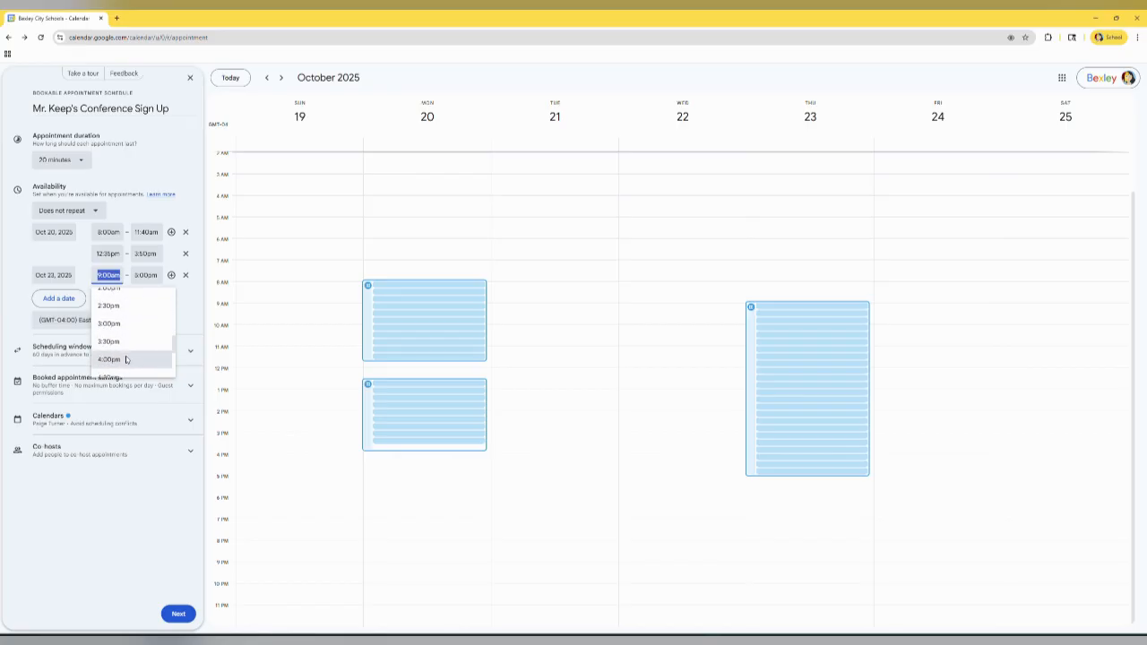
left_click(127, 358)
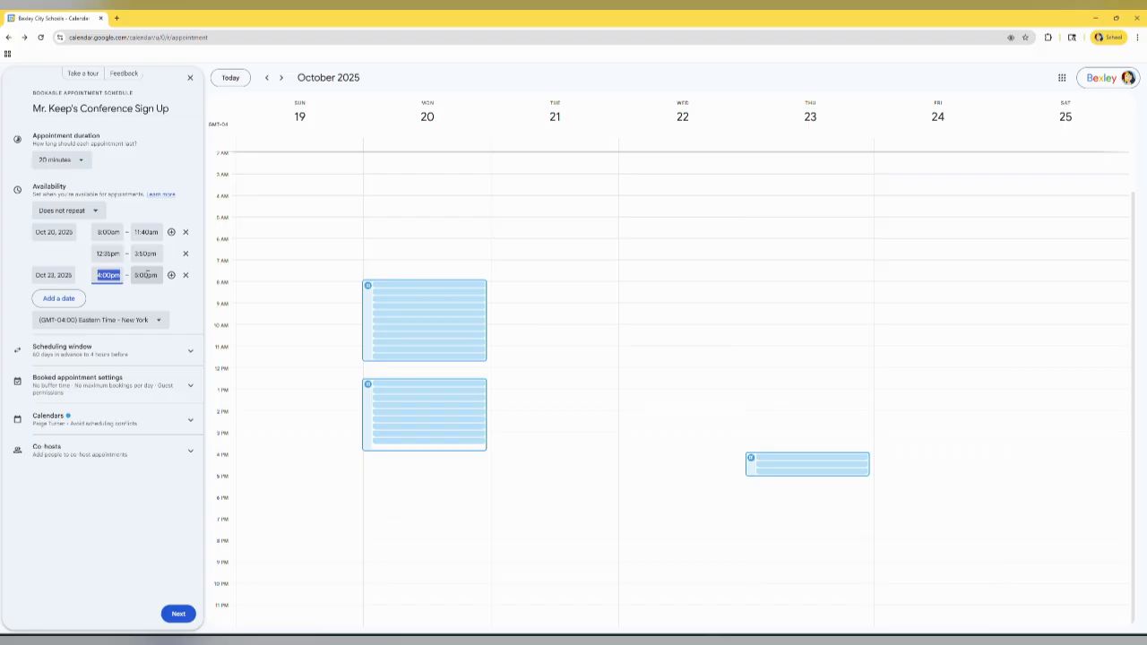
Add a second period to October 23 and set the first period's end time to 5:10pm.
left_click(171, 275)
left_click(145, 275)
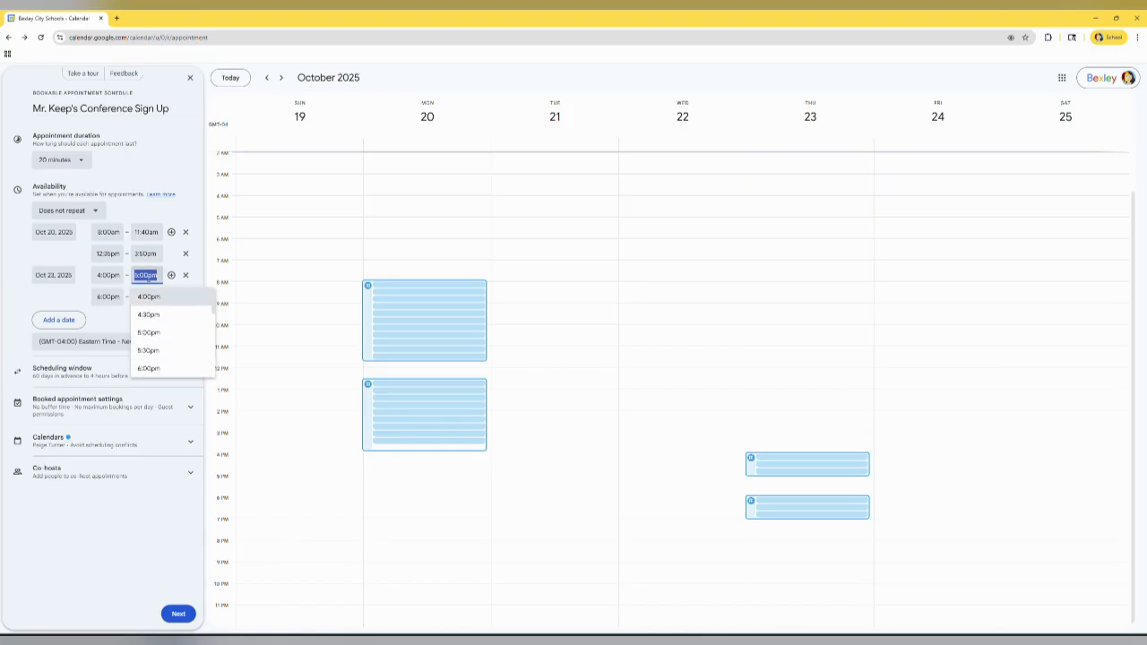
type("5pm")
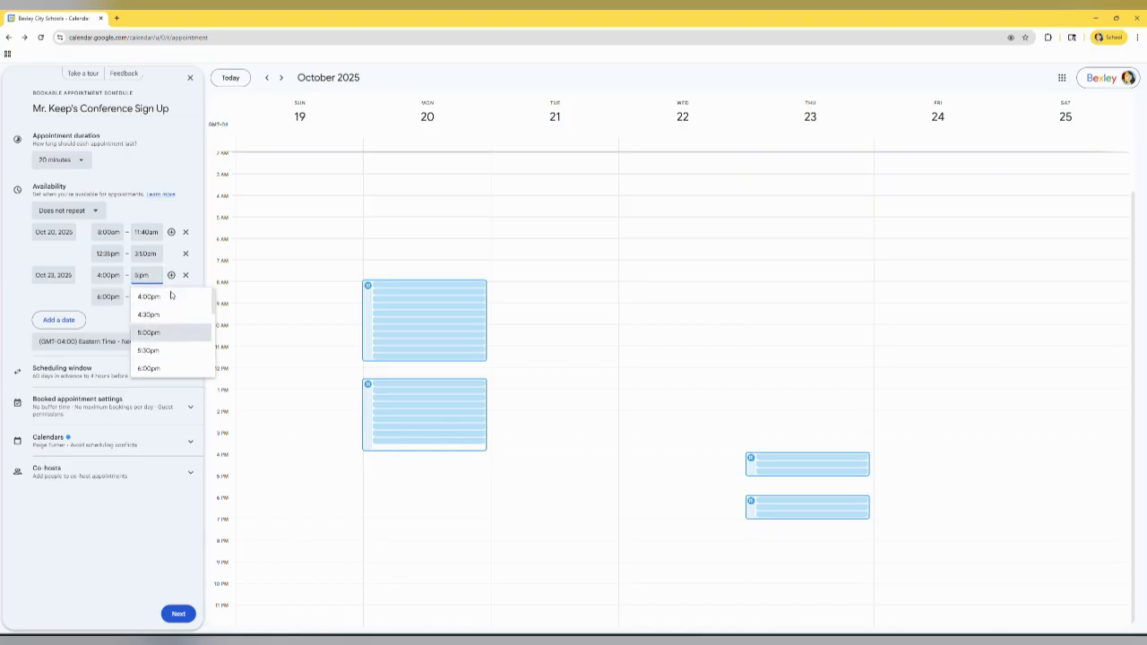
type("10")
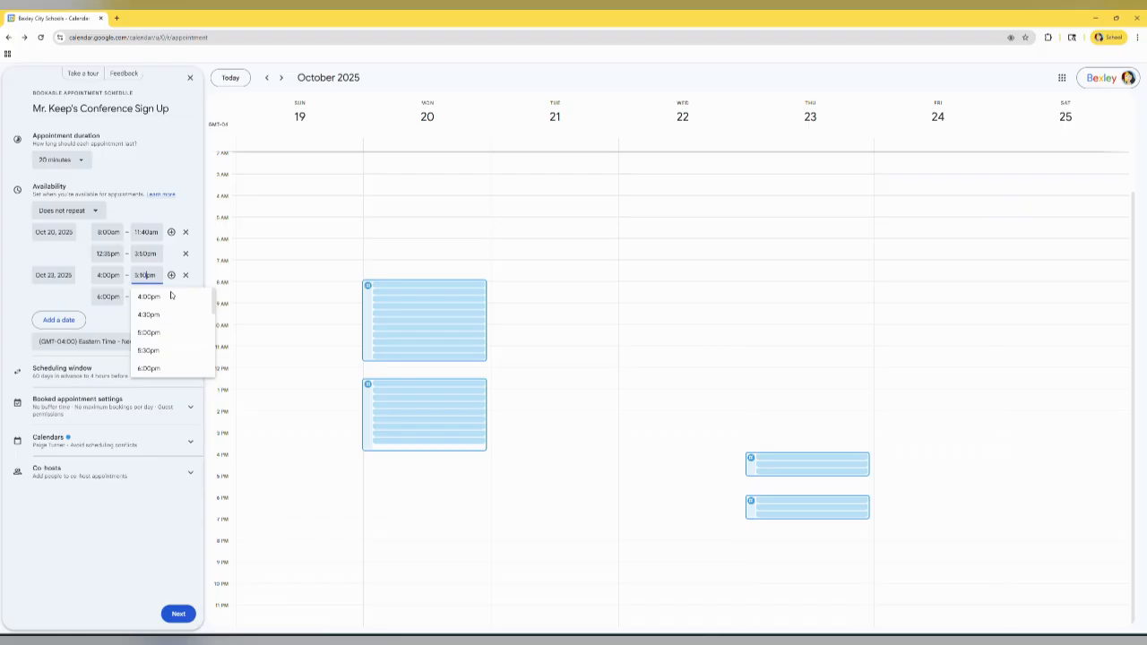
left_click(71, 303)
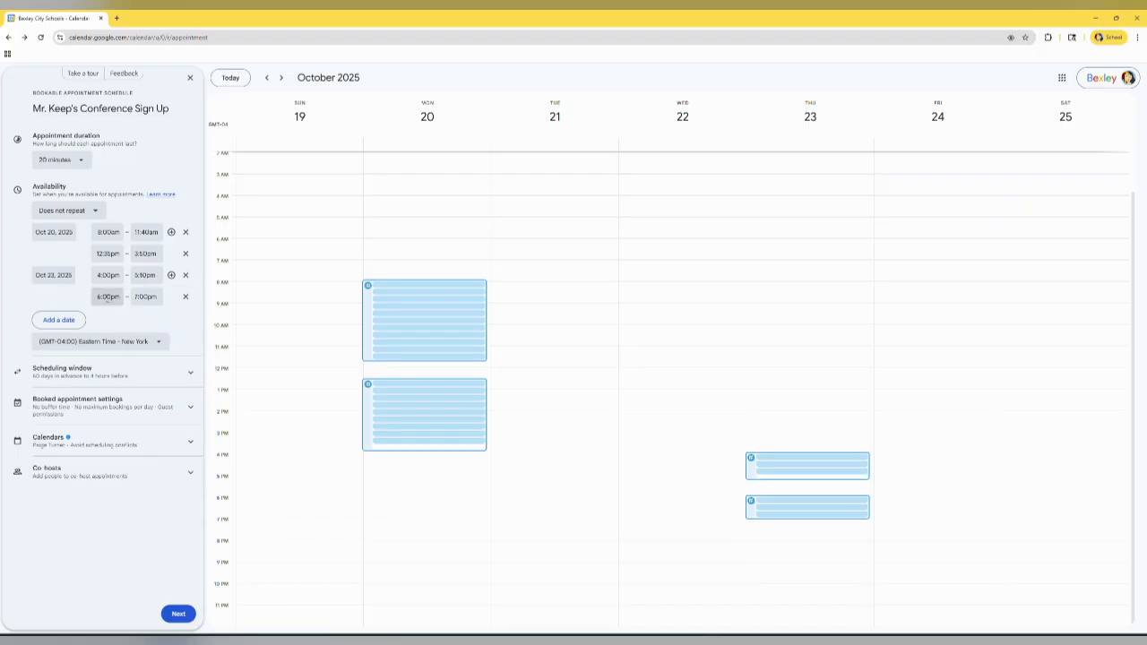
Set the second October 23 period to run from 6:05pm to 7:40pm.
left_click(106, 296)
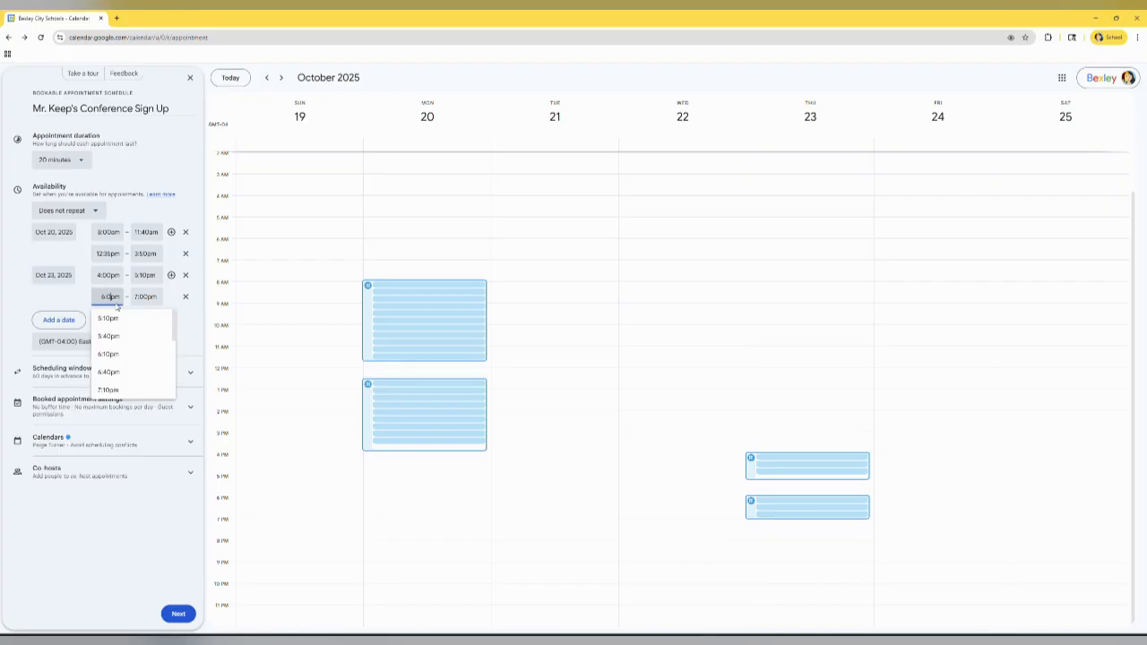
type("5")
left_click(144, 301)
left_click(144, 297)
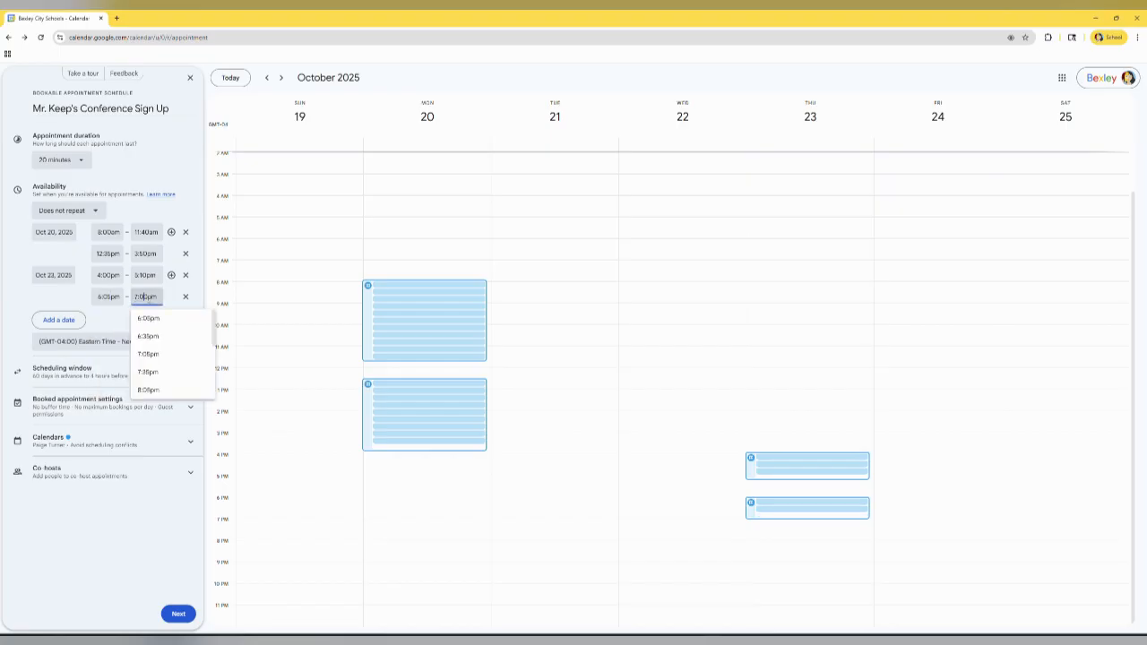
key("BackSpace")
key("BackSpace")
type("40")
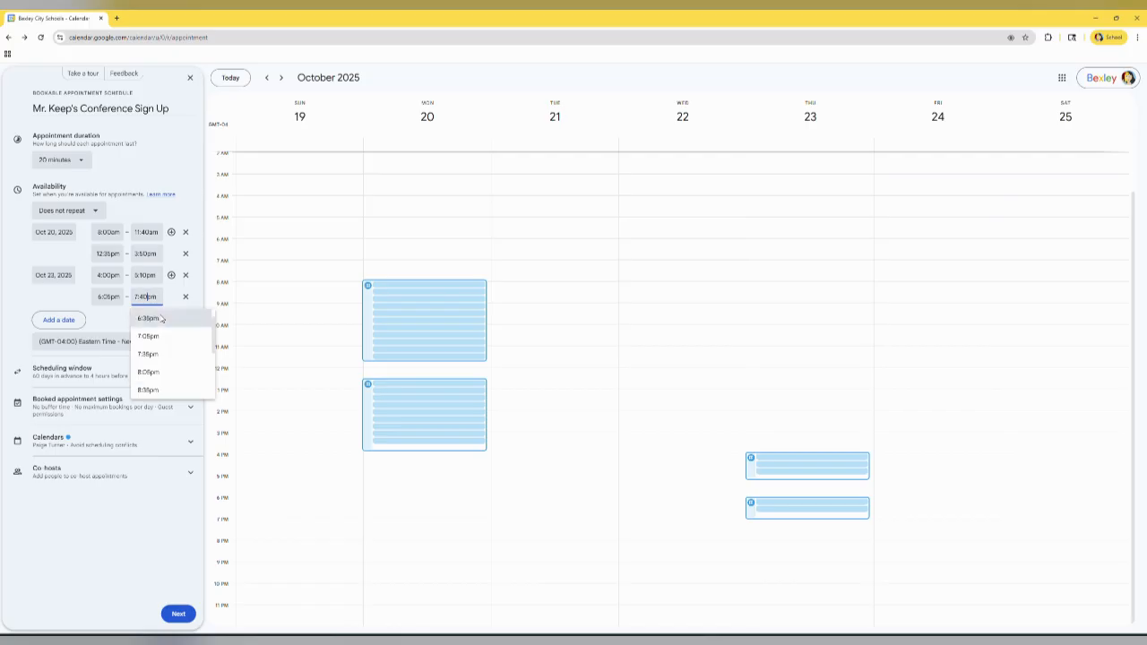
left_click(105, 324)
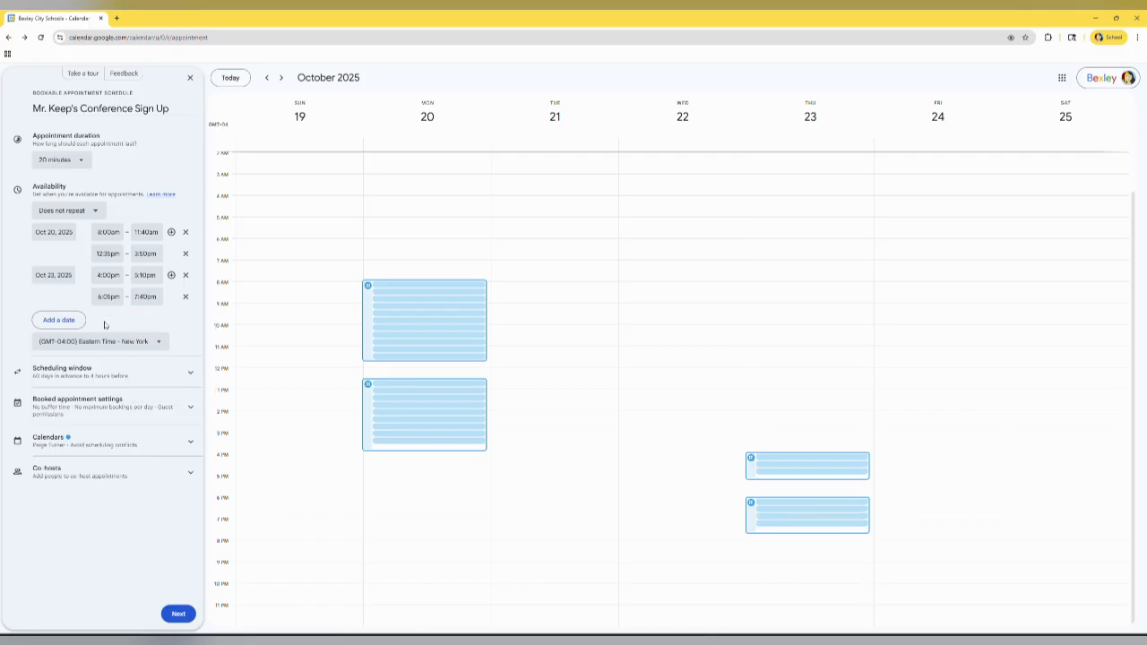
Add October 28, 2025 as another available date and give it a second time period.
left_click(52, 322)
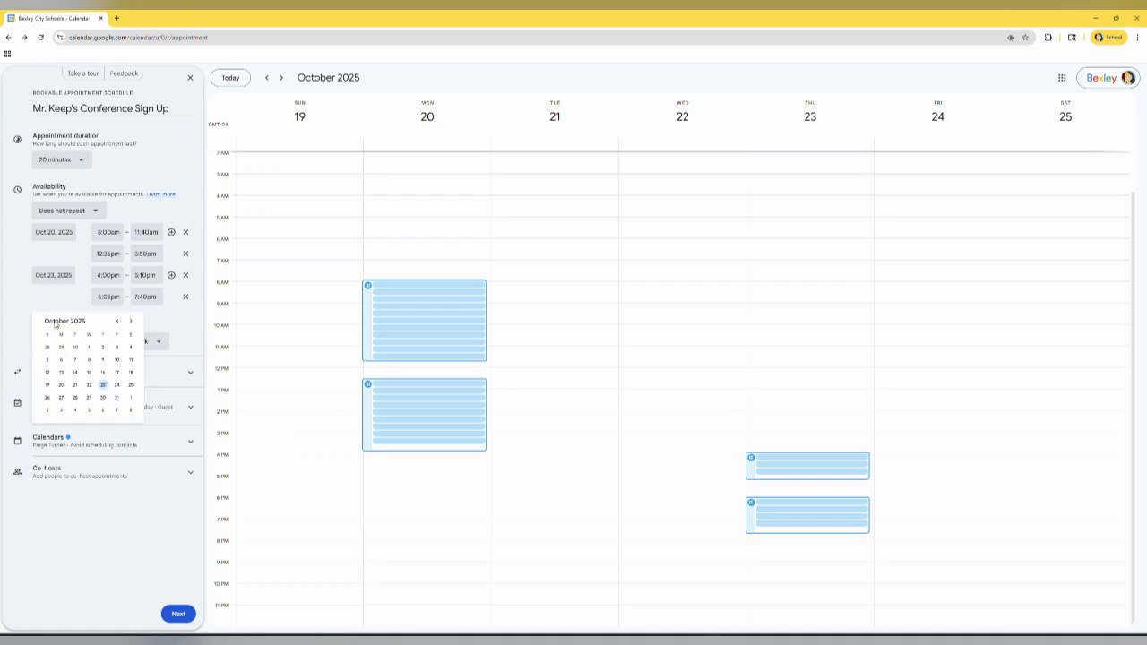
left_click(132, 322)
left_click(117, 321)
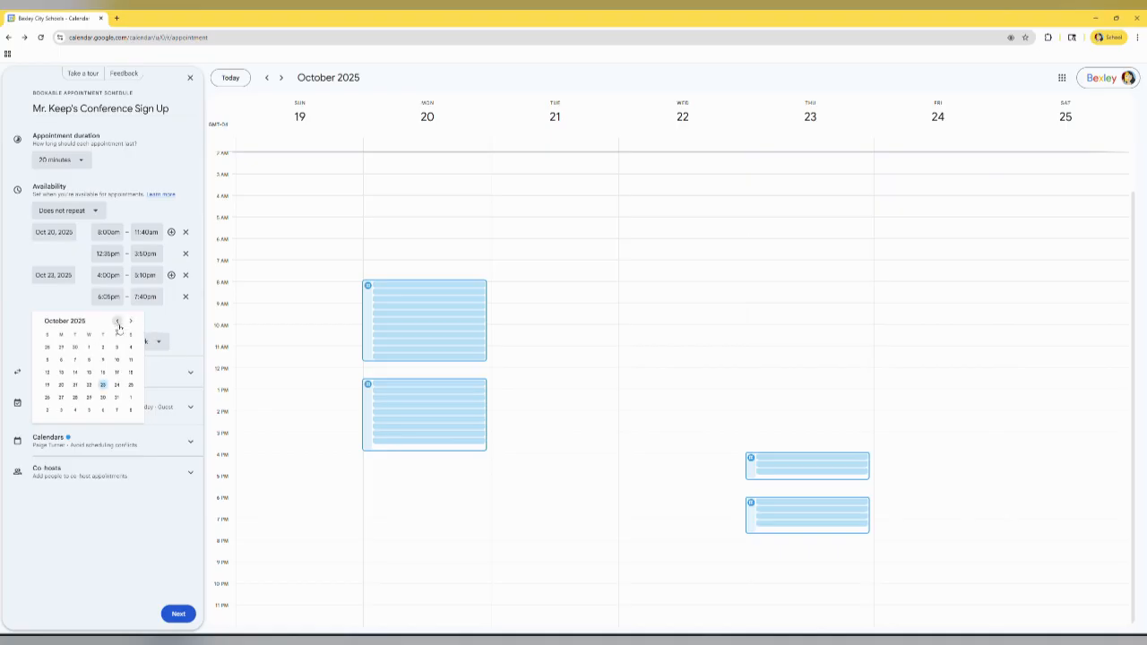
left_click(75, 397)
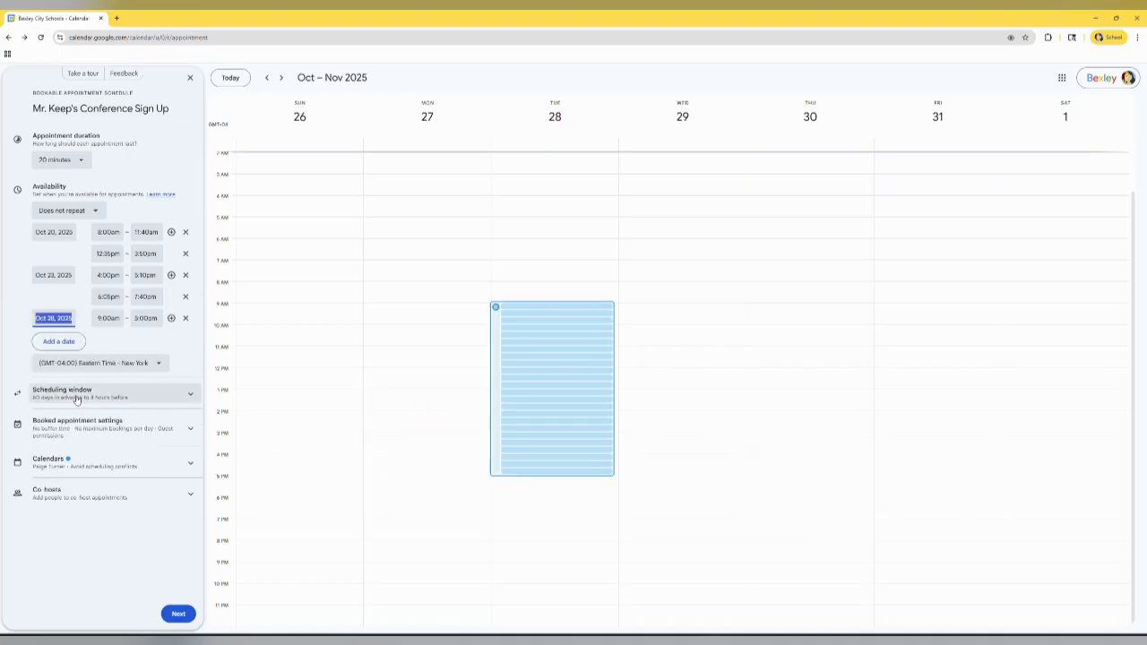
left_click(171, 318)
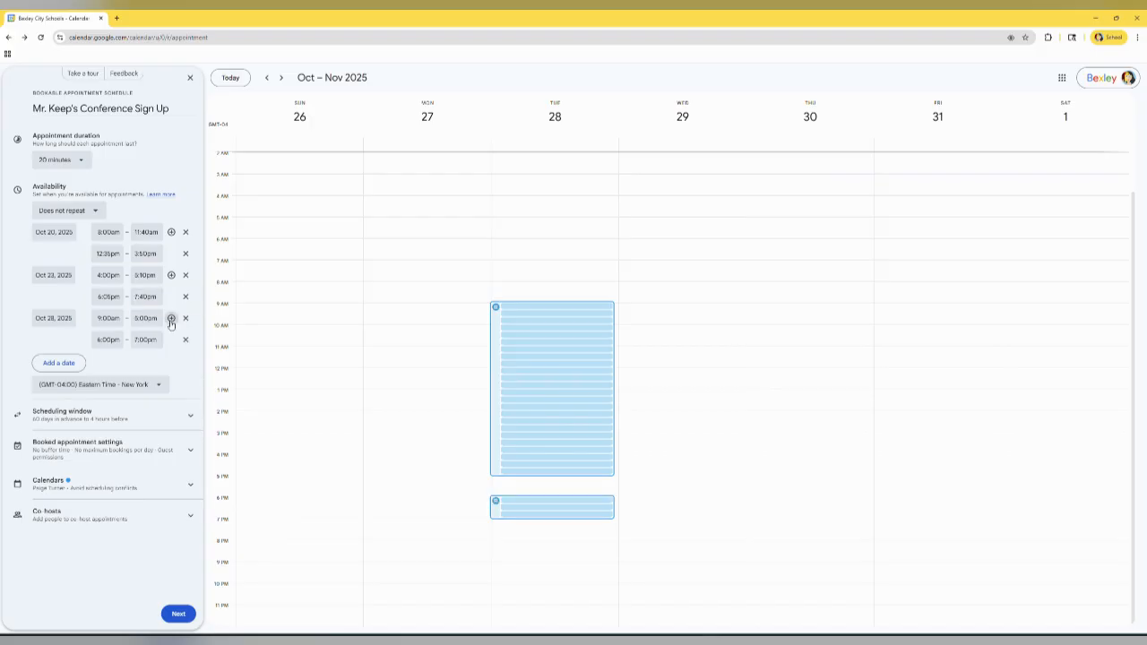
Set the first October 28 period to run from 4:00pm to 5:10pm.
left_click(108, 318)
scroll(124, 368, "down", 5)
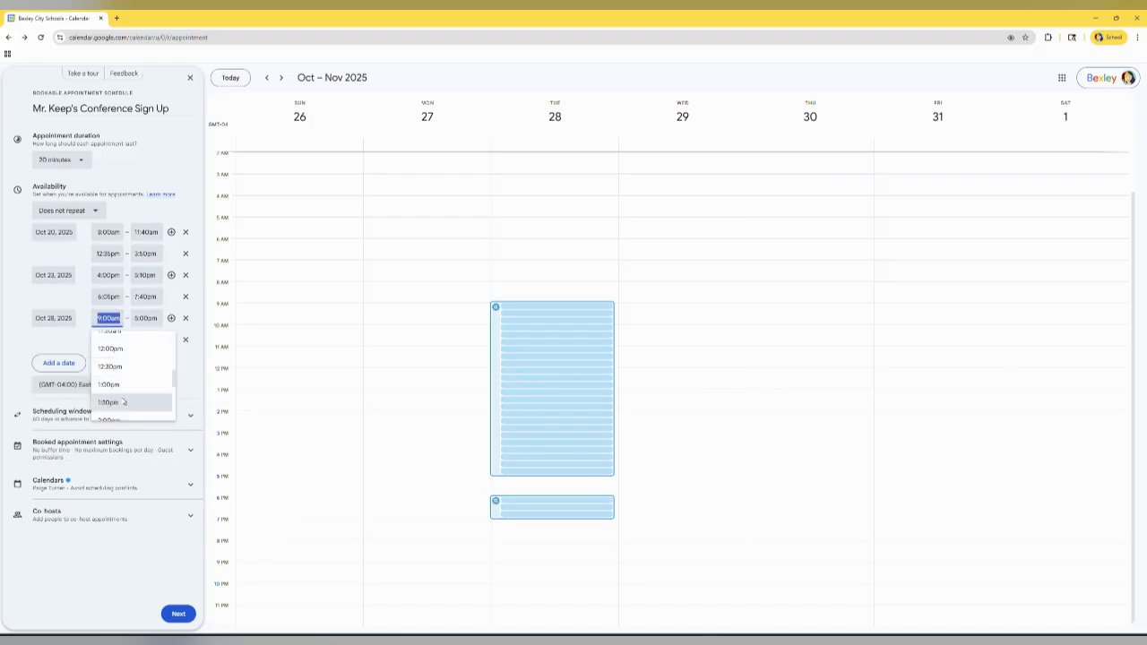
left_click(124, 402)
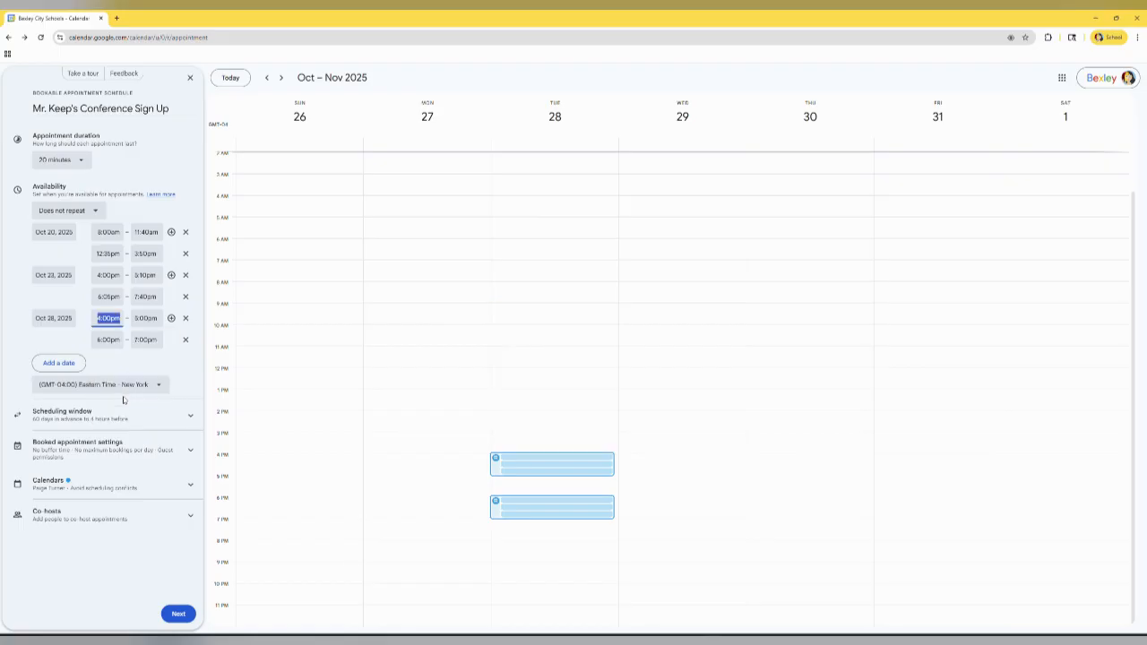
left_click(145, 318)
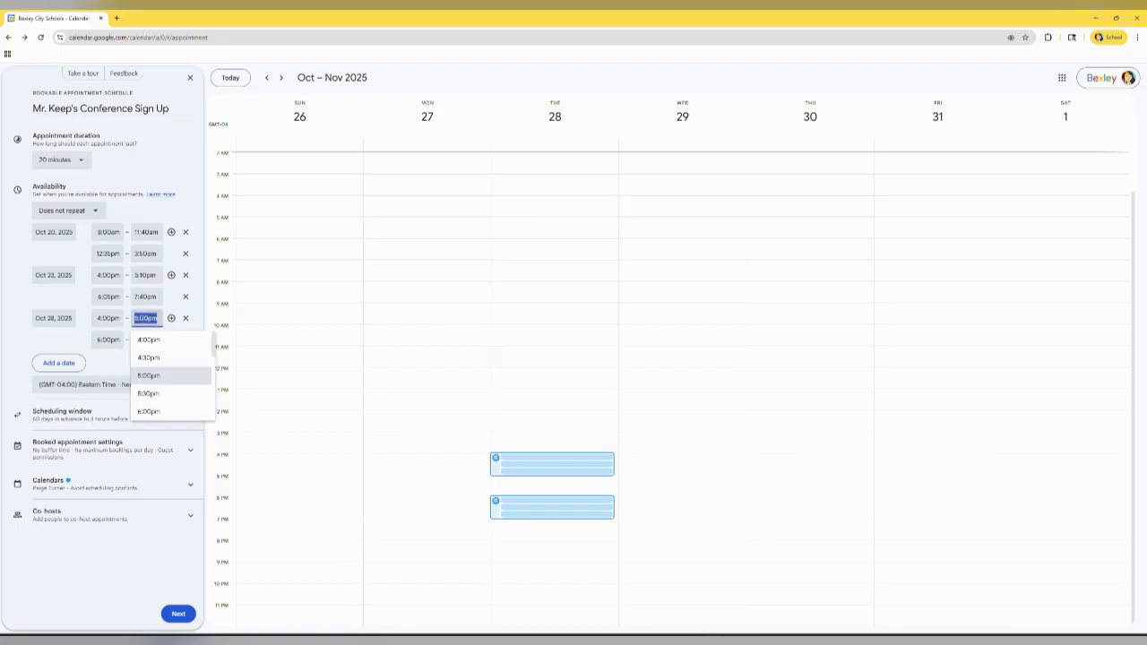
left_click(145, 318)
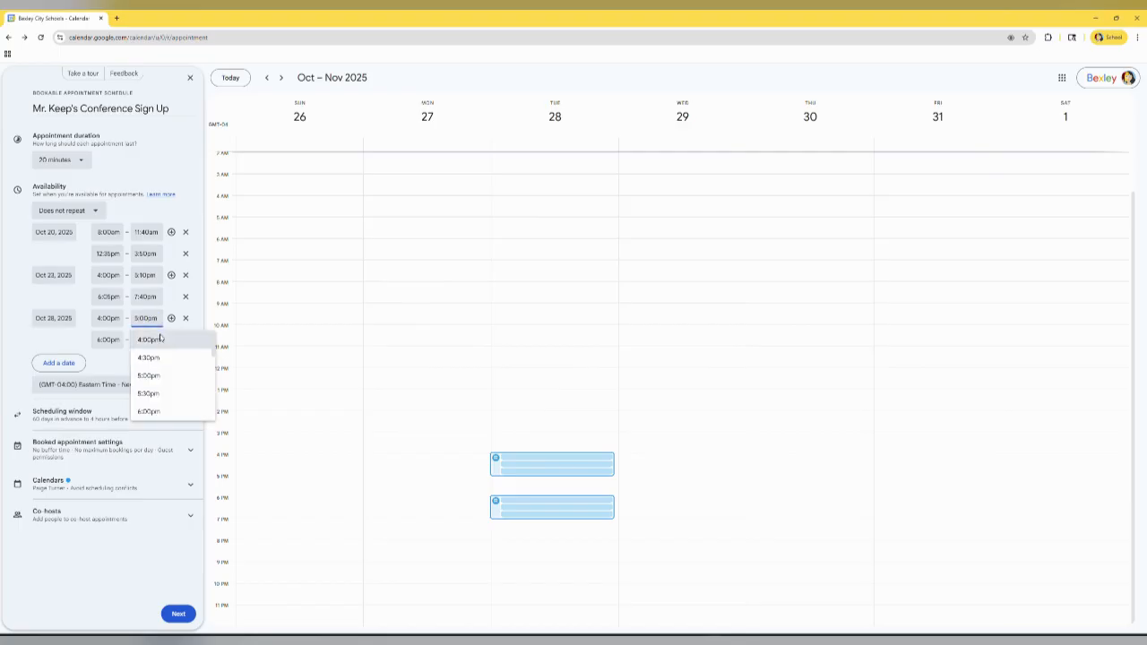
key("BackSpace")
type("1")
left_click(107, 369)
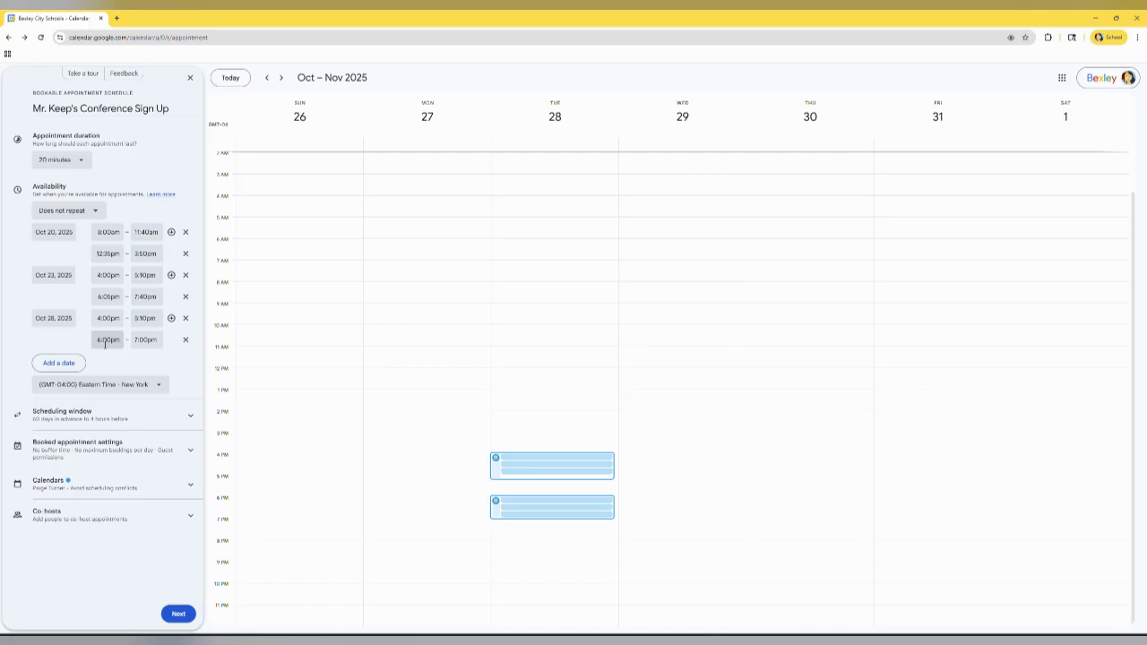
Set the second October 28 period to run from 6:05pm to 7:40pm.
left_click(105, 343)
left_click(109, 341)
key("BackSpace")
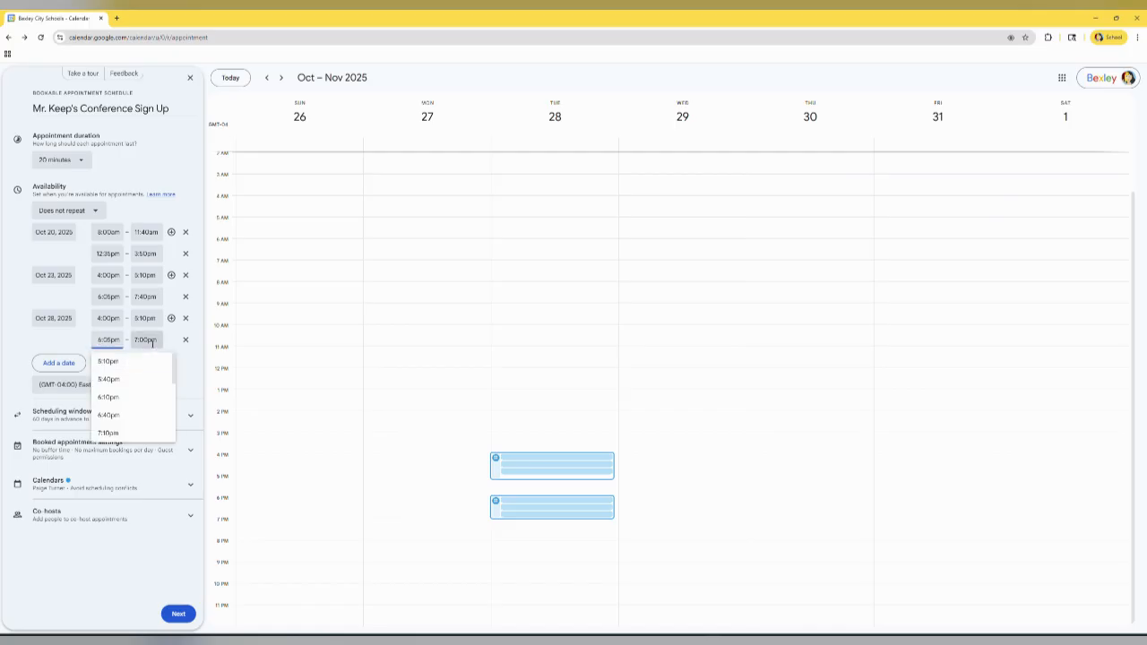
left_click(146, 342)
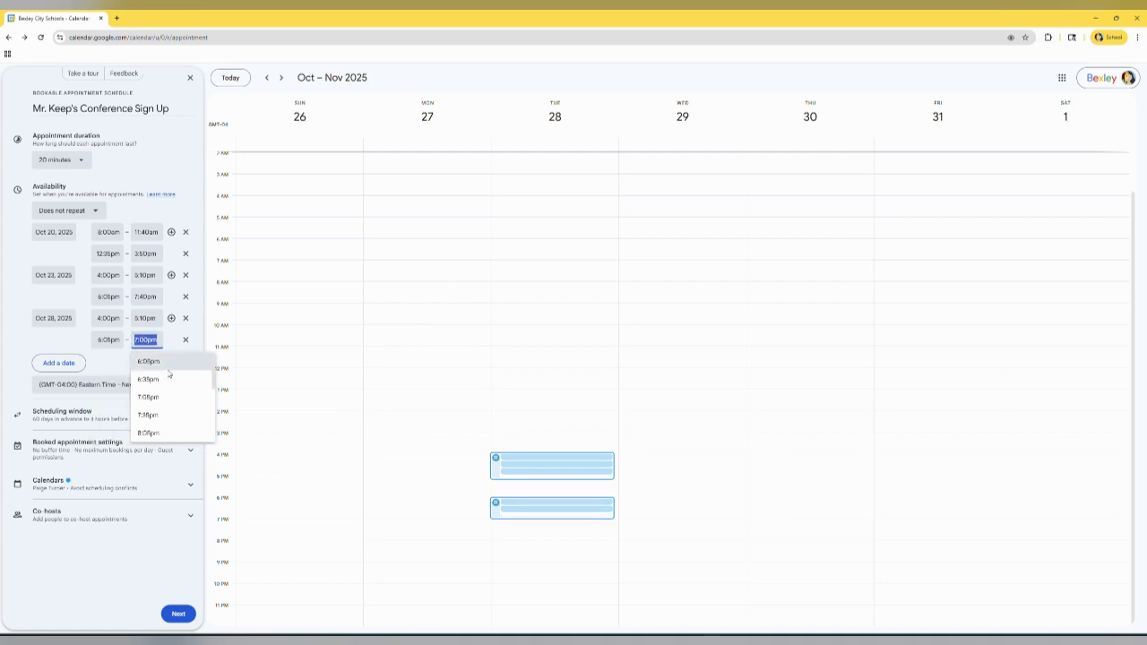
left_click(144, 340)
key("BackSpace")
type("4")
left_click(102, 367)
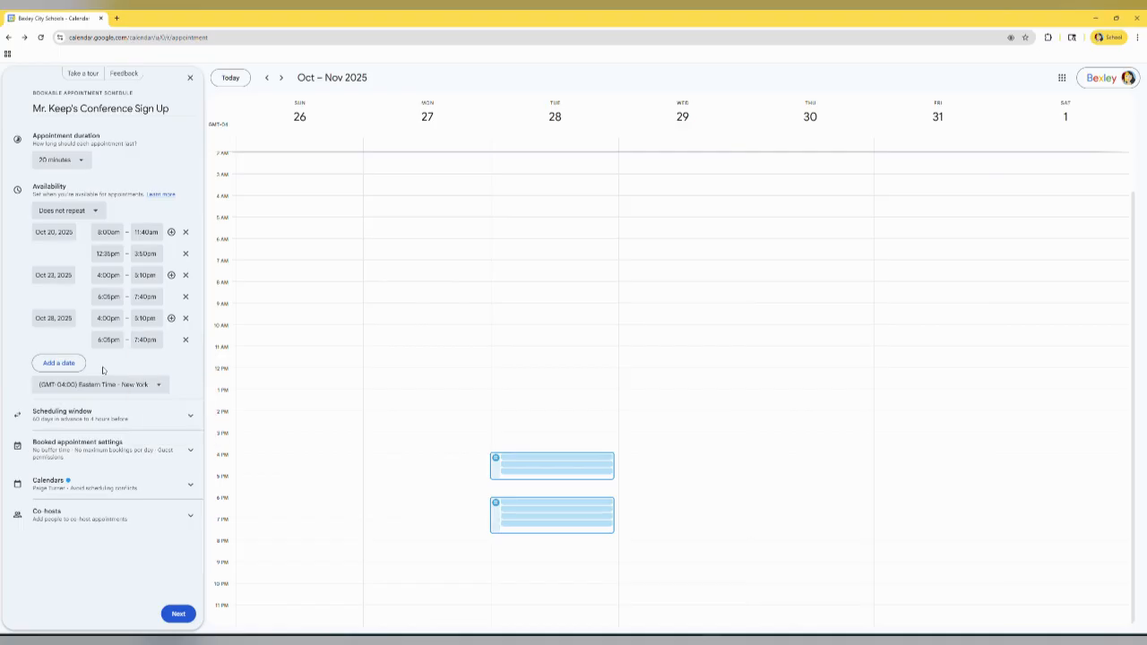
Set the scheduling window's minimum time before an appointment can be booked to 24 hours.
left_click(132, 427)
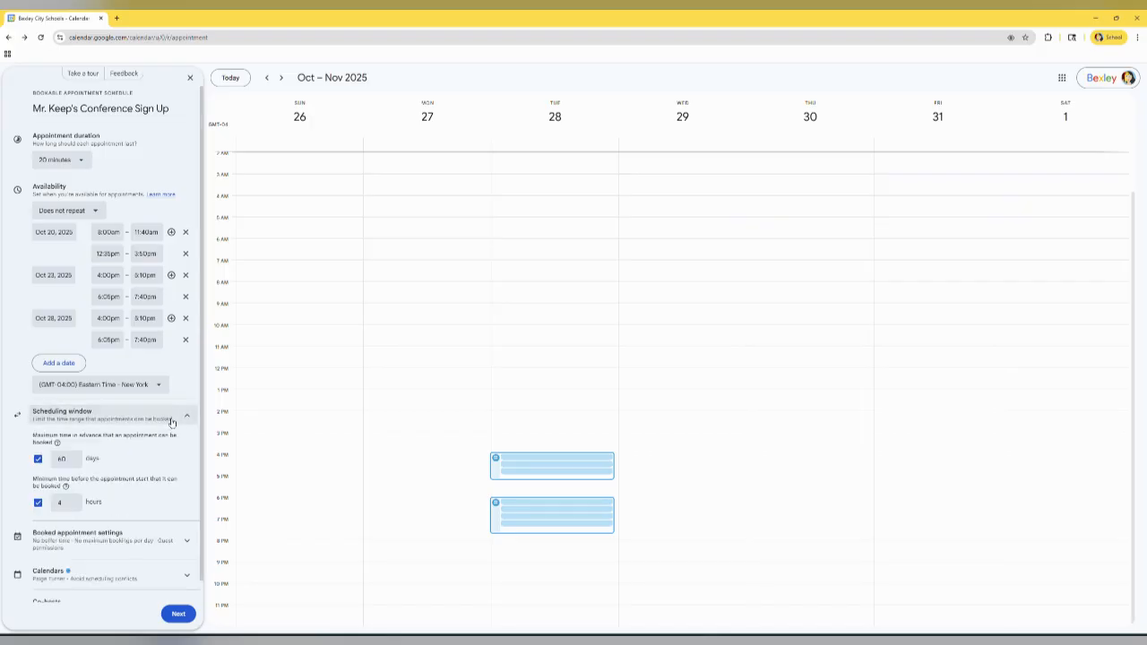
left_click(59, 502)
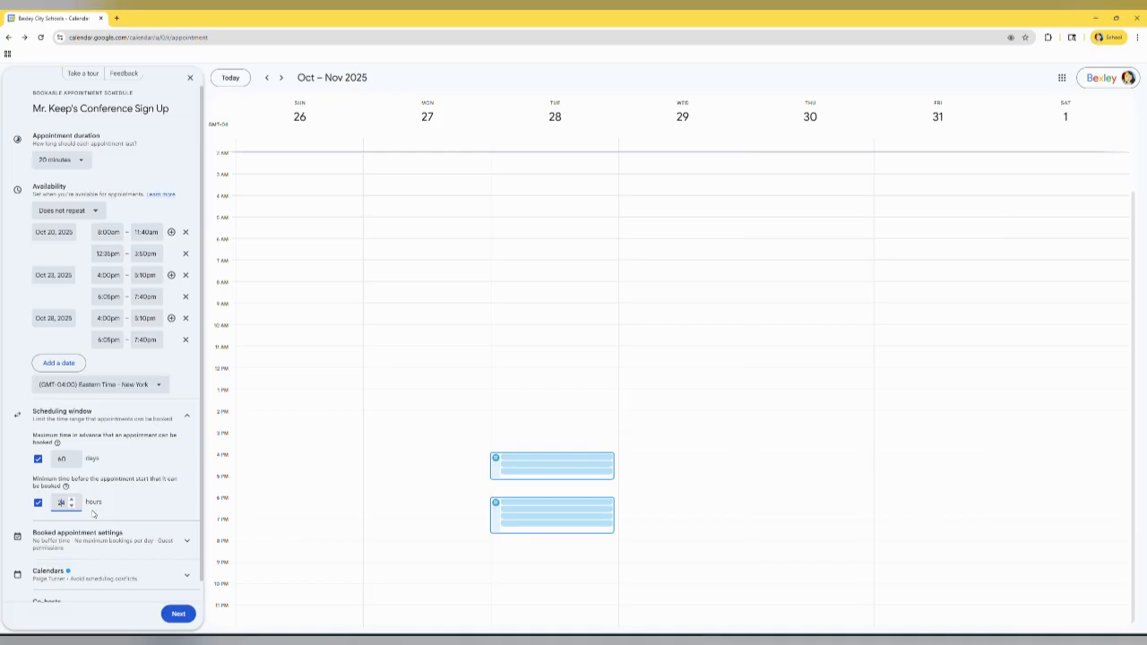
scroll(116, 476, "down", 1)
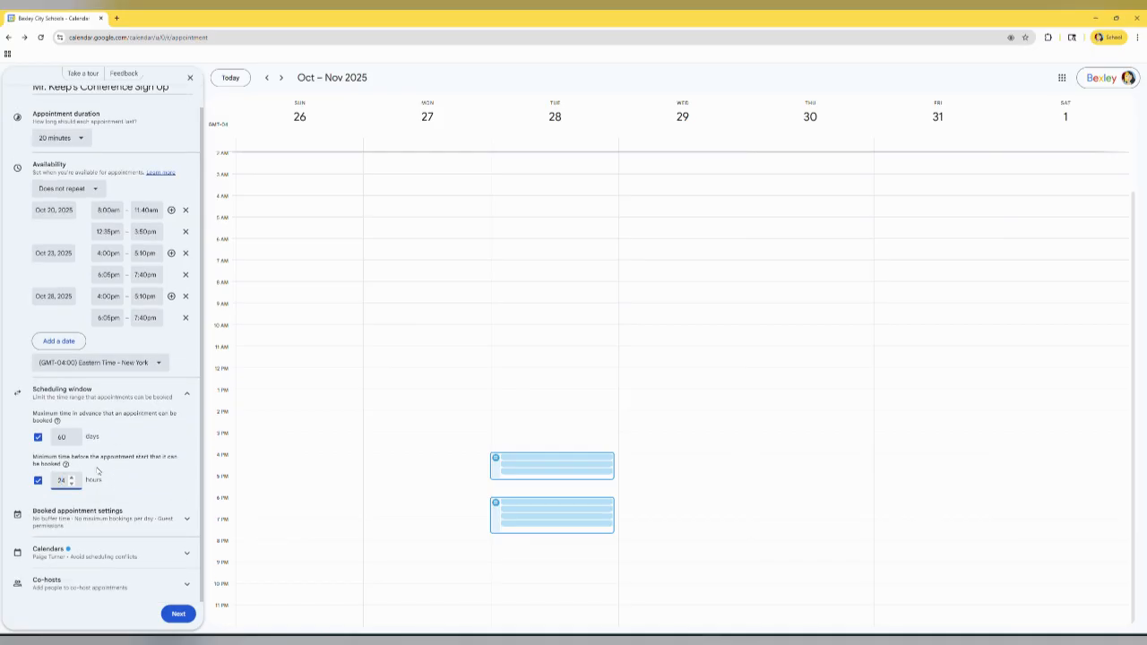
Disallow guests from inviting others and enable a 5-minute buffer time between appointment slots.
left_click(187, 520)
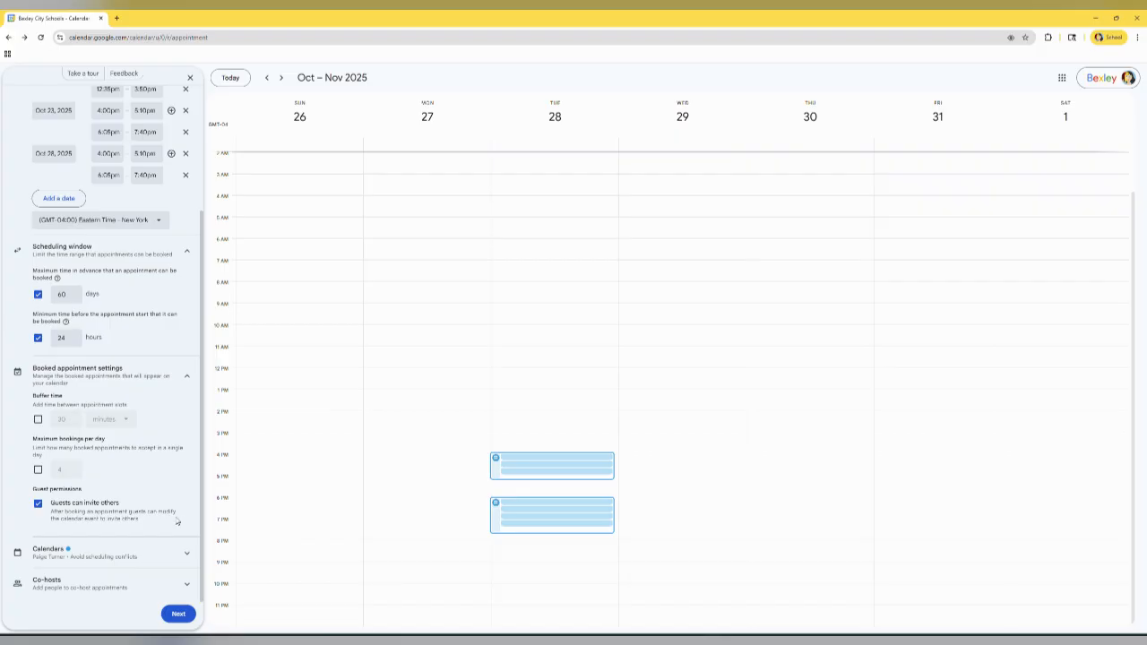
left_click(37, 505)
left_click(37, 419)
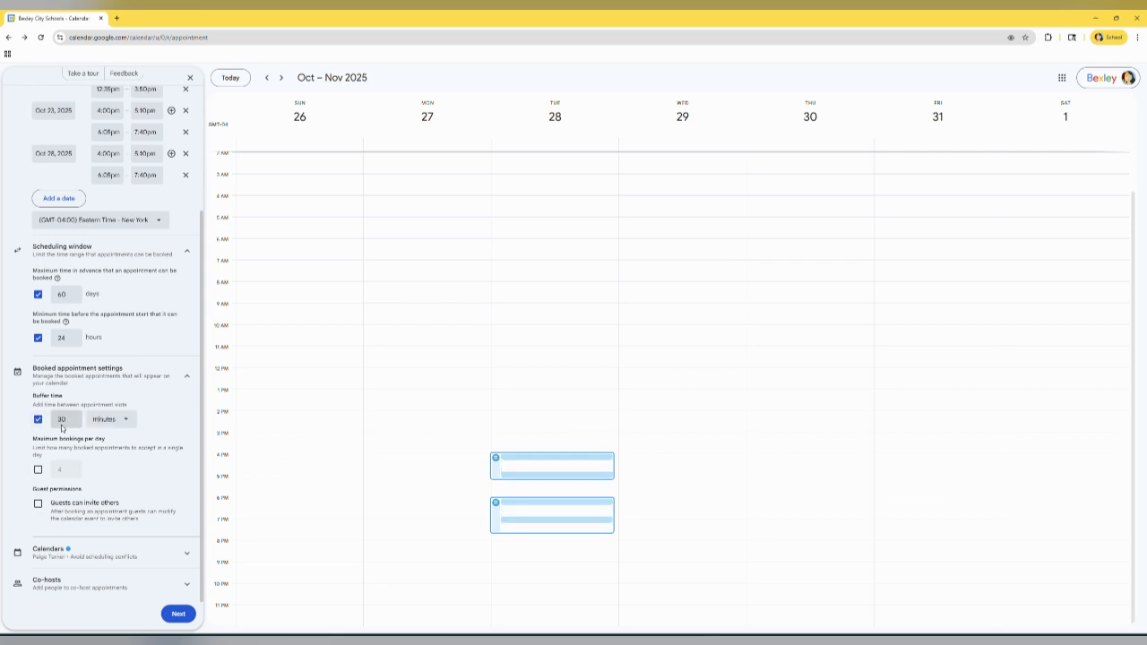
key("BackSpace")
key("BackSpace")
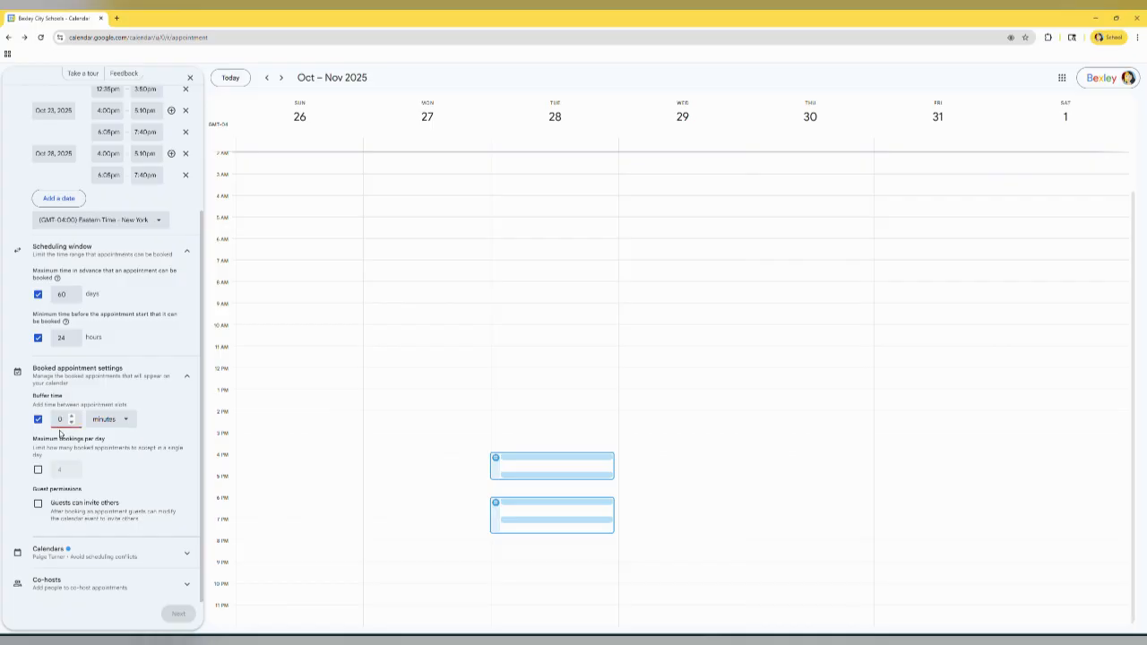
type("5")
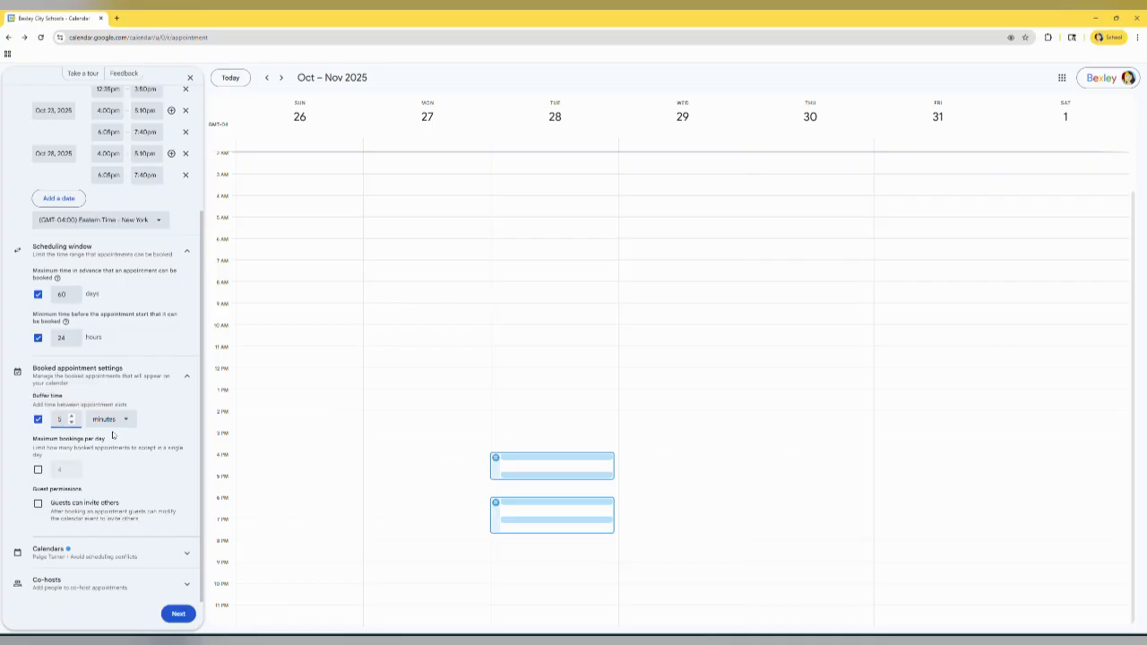
left_click(164, 437)
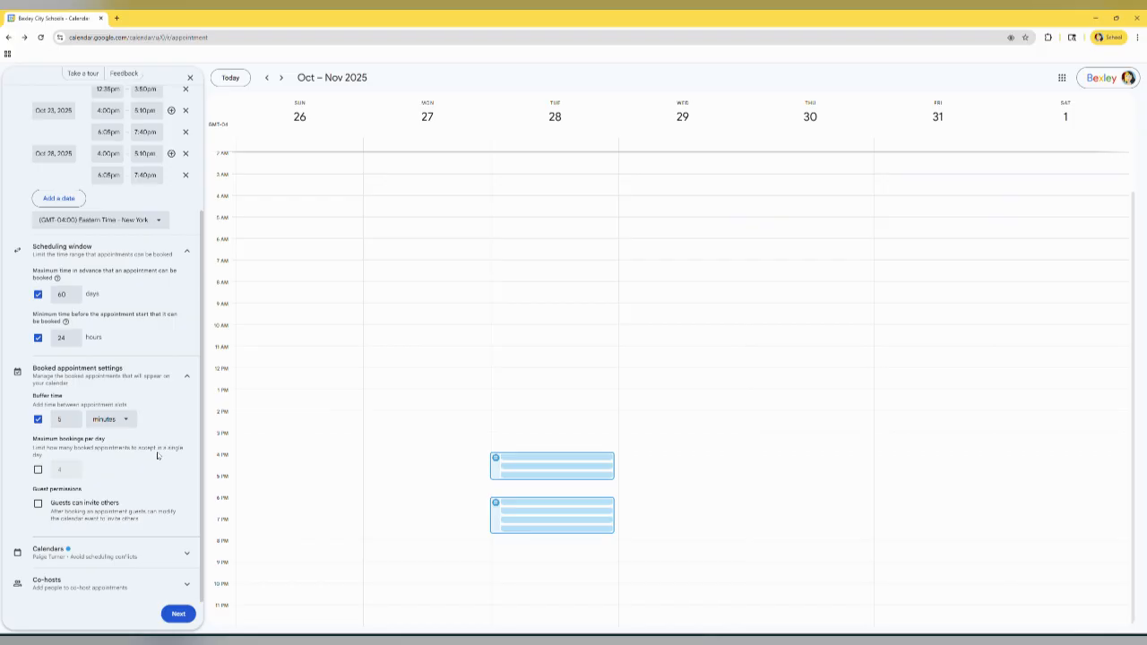
Turn off checking calendars for availability, show the co-host option, and continue to the booking page details.
left_click(186, 552)
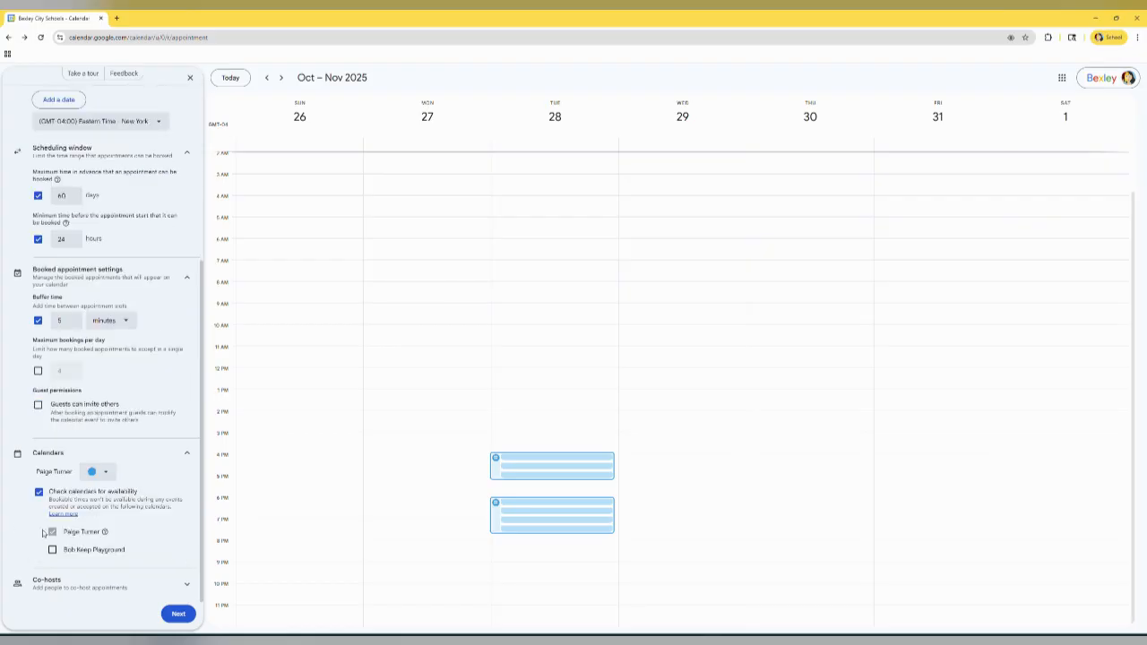
left_click(40, 495)
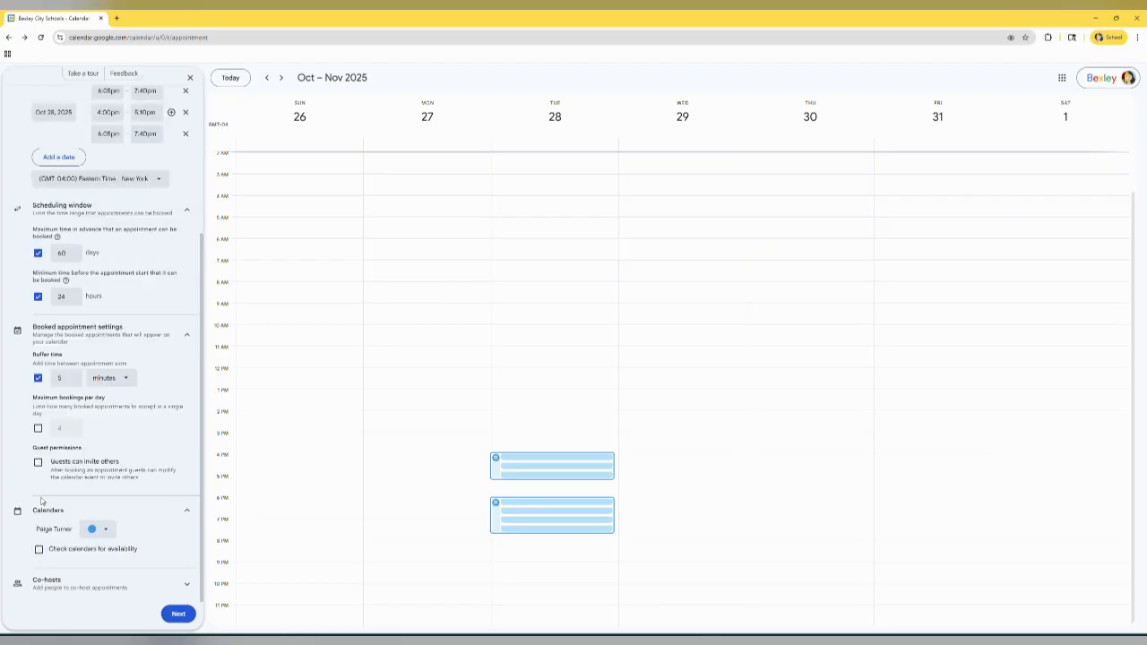
left_click(147, 583)
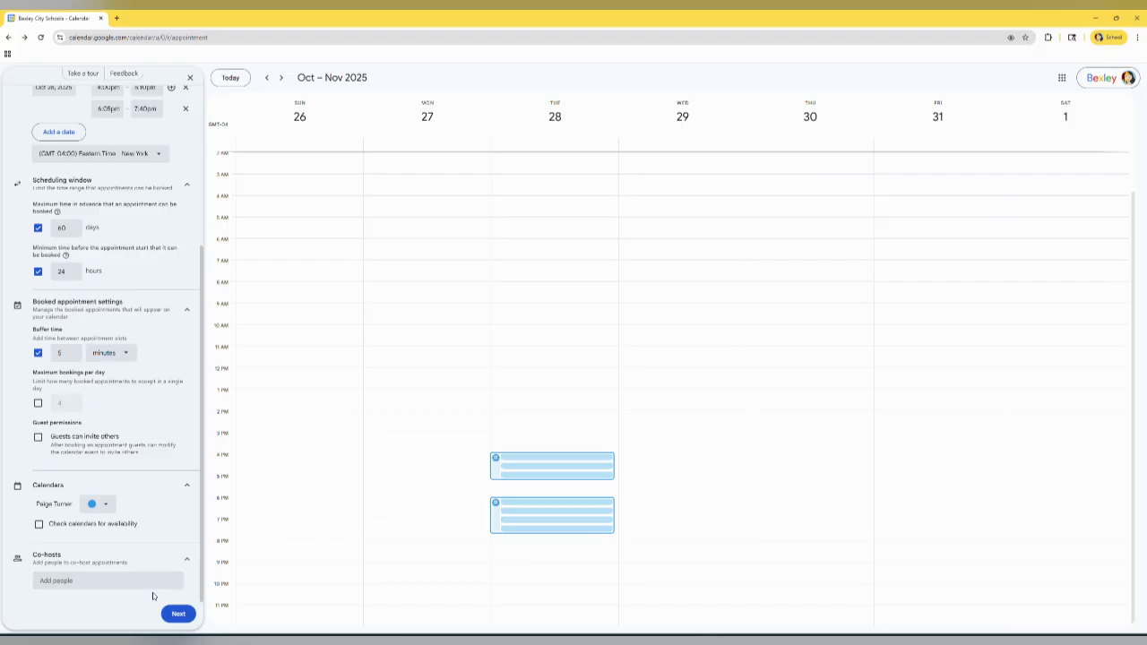
left_click(178, 613)
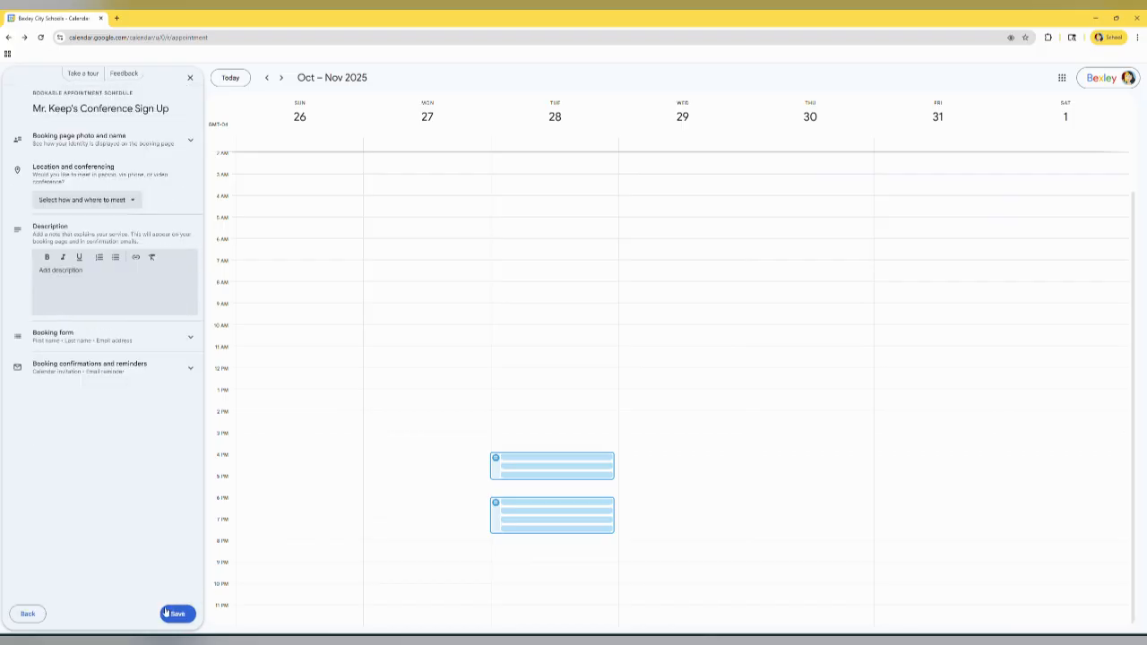
Make the appointments in-person meetings located at Cassingham Elementary School.
left_click(54, 141)
left_click(55, 142)
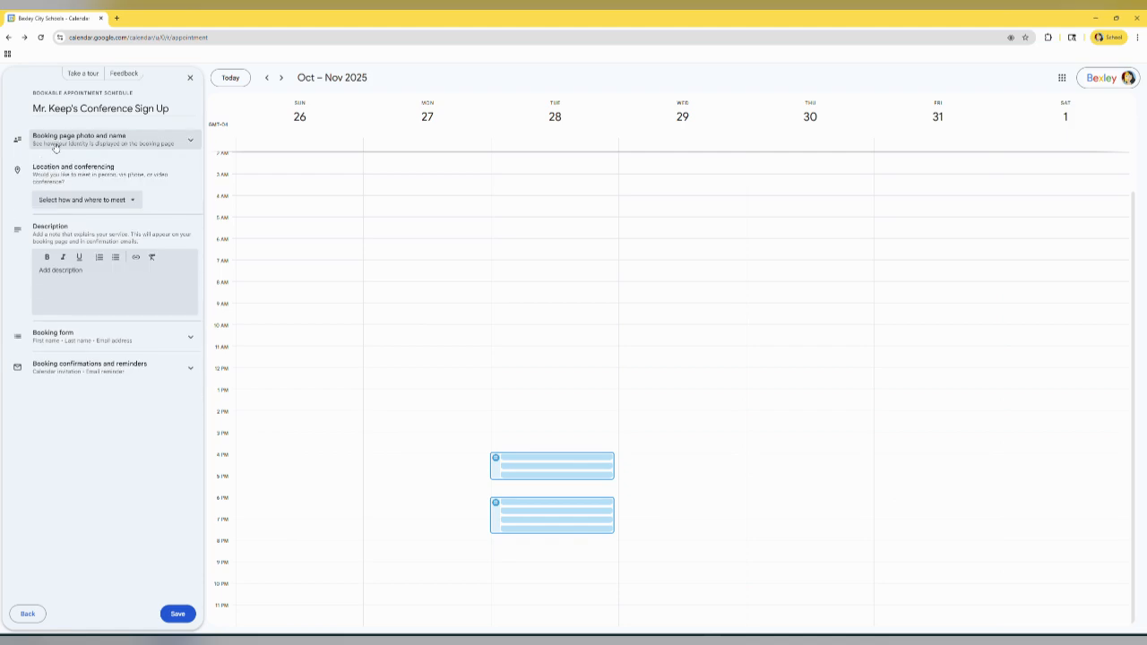
left_click(127, 199)
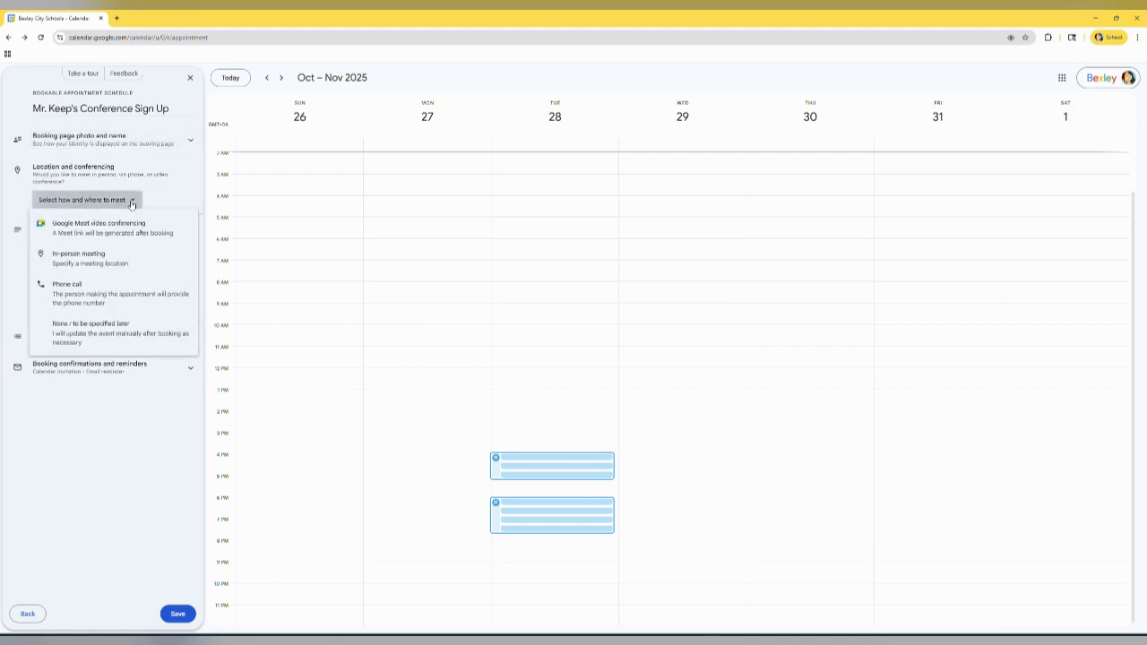
left_click(110, 260)
left_click(76, 221)
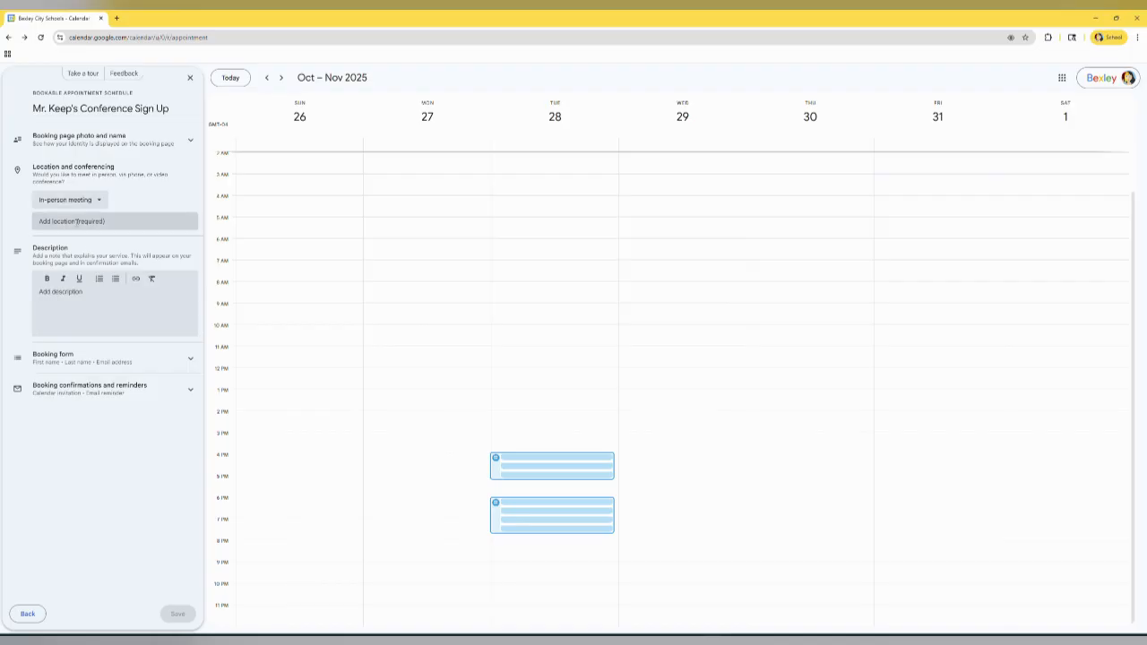
type("C")
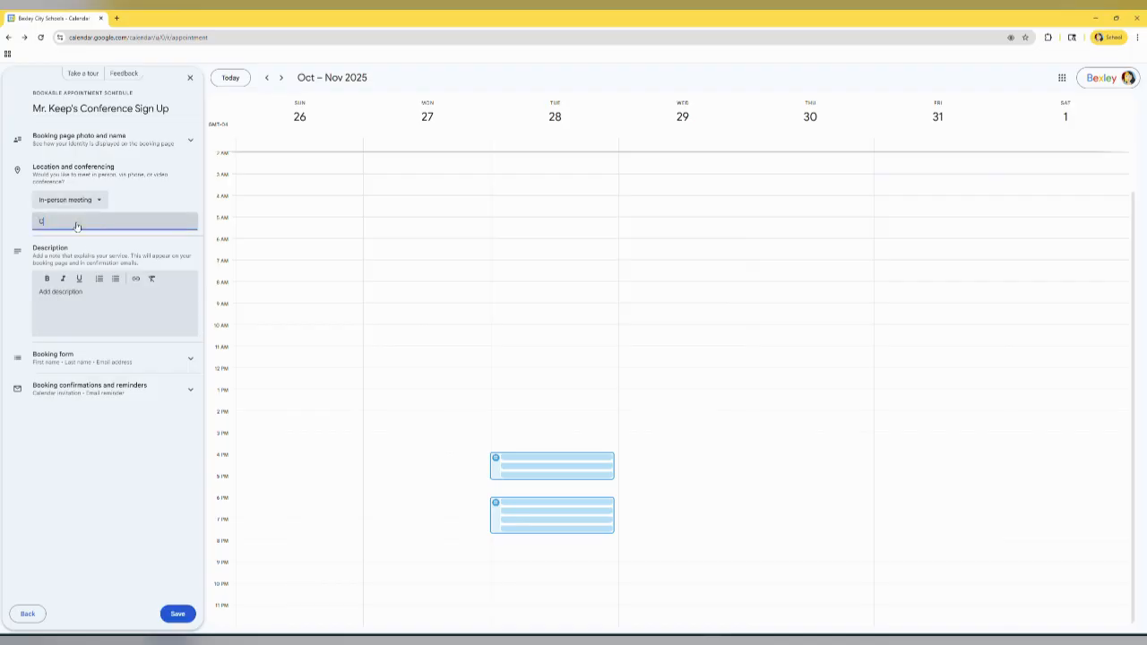
type("assi")
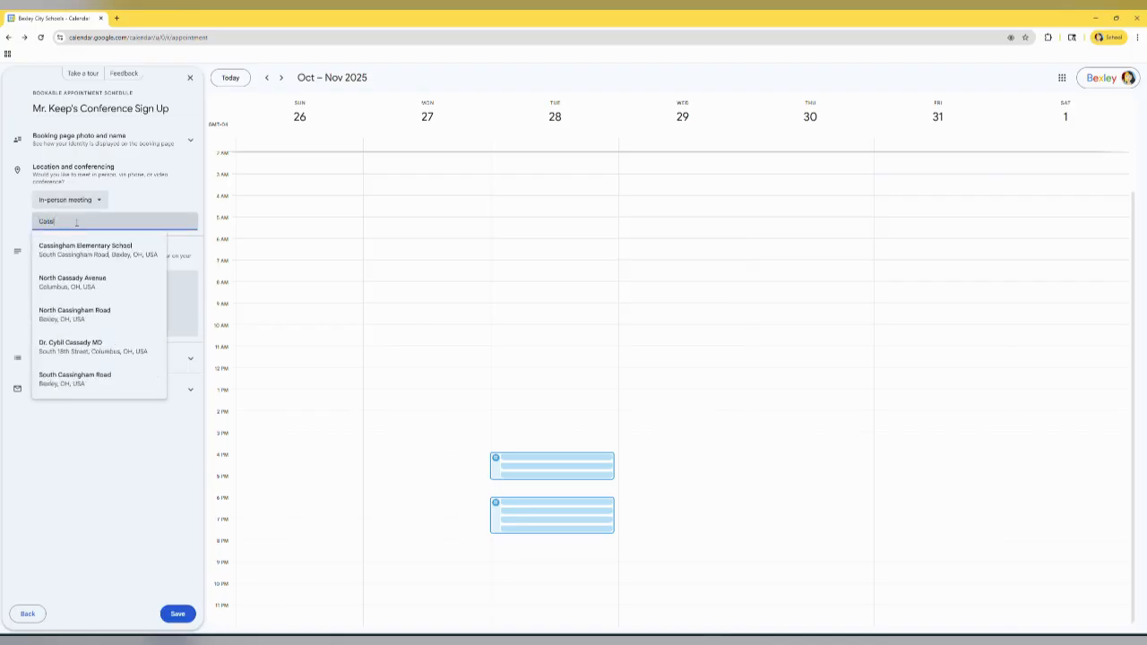
left_click(65, 246)
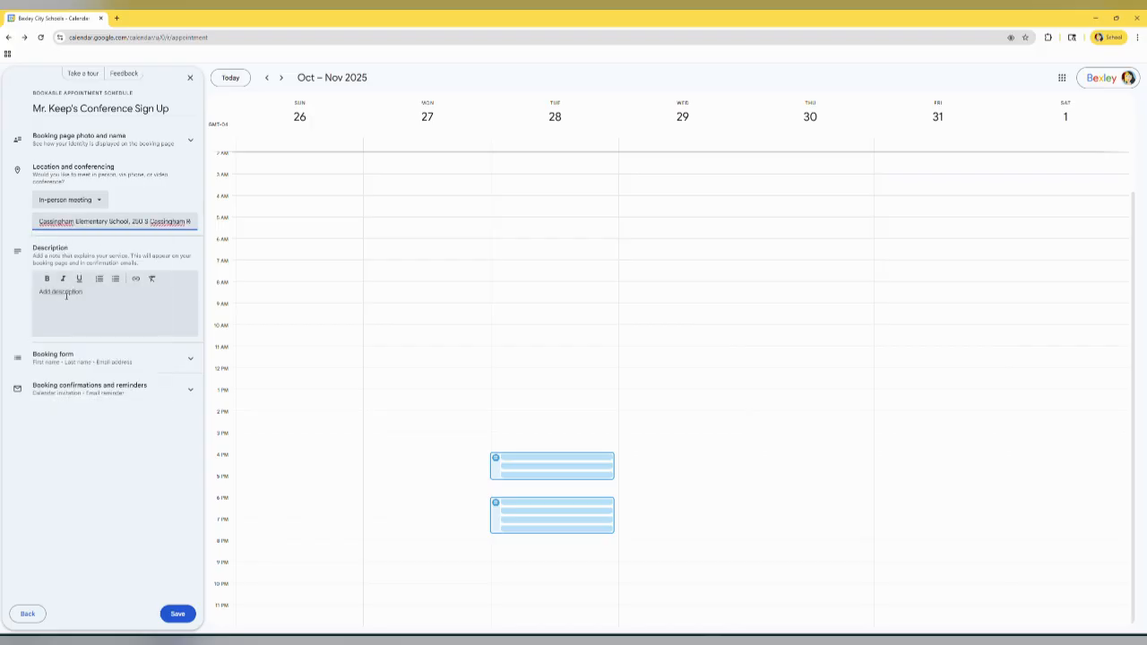
Write the booking page description as "Please sign up for a time for us to meet.".
left_click(66, 296)
type("Please use this")
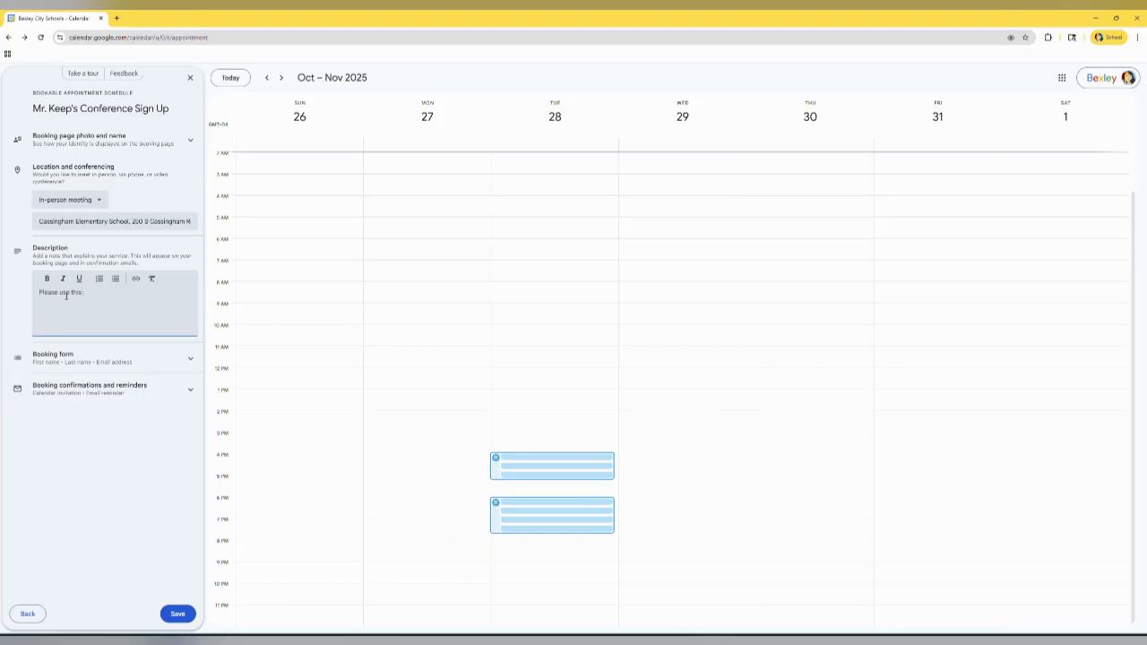
key("BackSpace")
key("BackSpace")
key("BackSpace")
key("BackSpace")
key("BackSpace")
key("BackSpace")
key("BackSpace")
key("BackSpace")
key("BackSpace")
key("BackSpace")
key("BackSpace")
key("BackSpace")
key("BackSpace")
key("BackSpace")
type("Please sign up for a time for us to meet.")
Add a required custom item named "Student's Name" to the booking form.
left_click(112, 361)
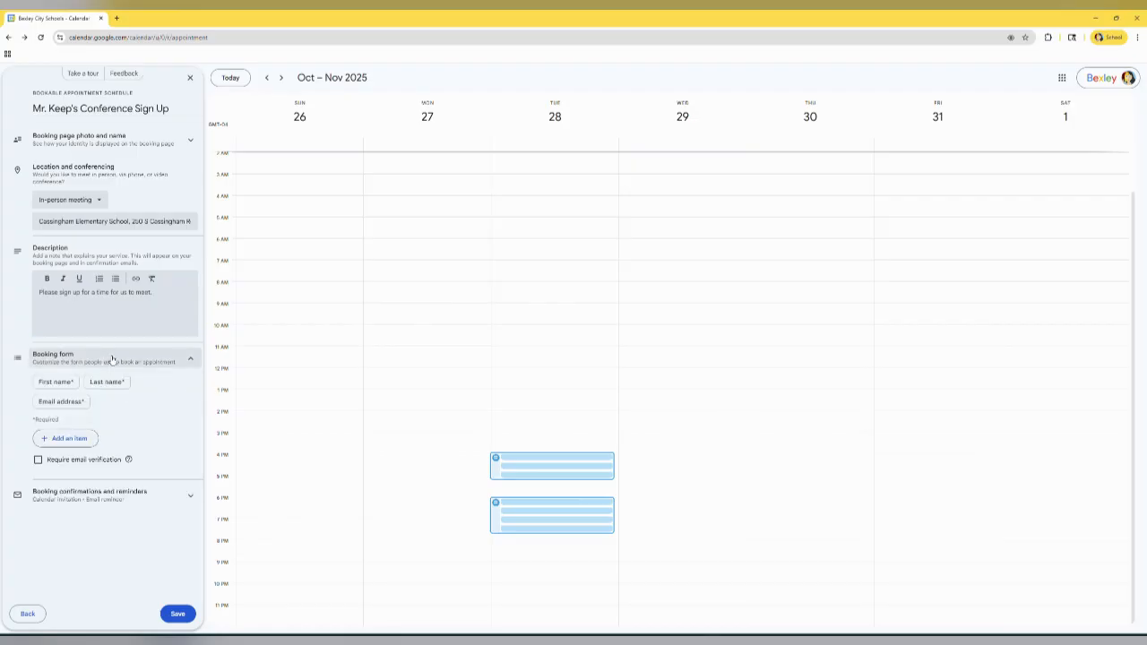
left_click(80, 439)
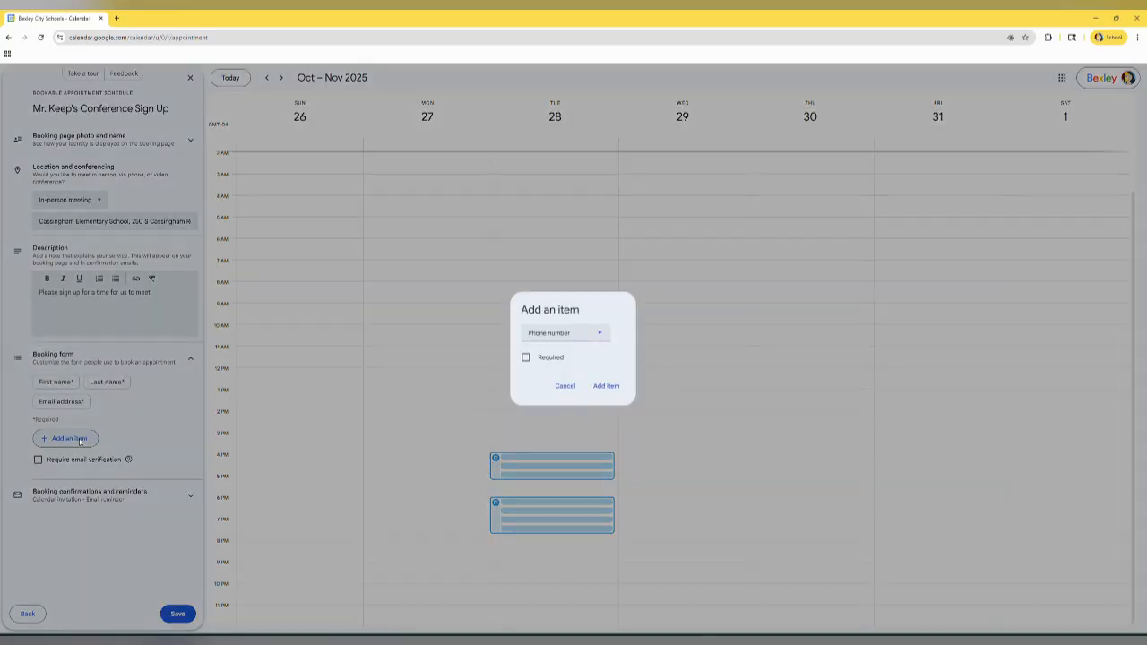
left_click(598, 337)
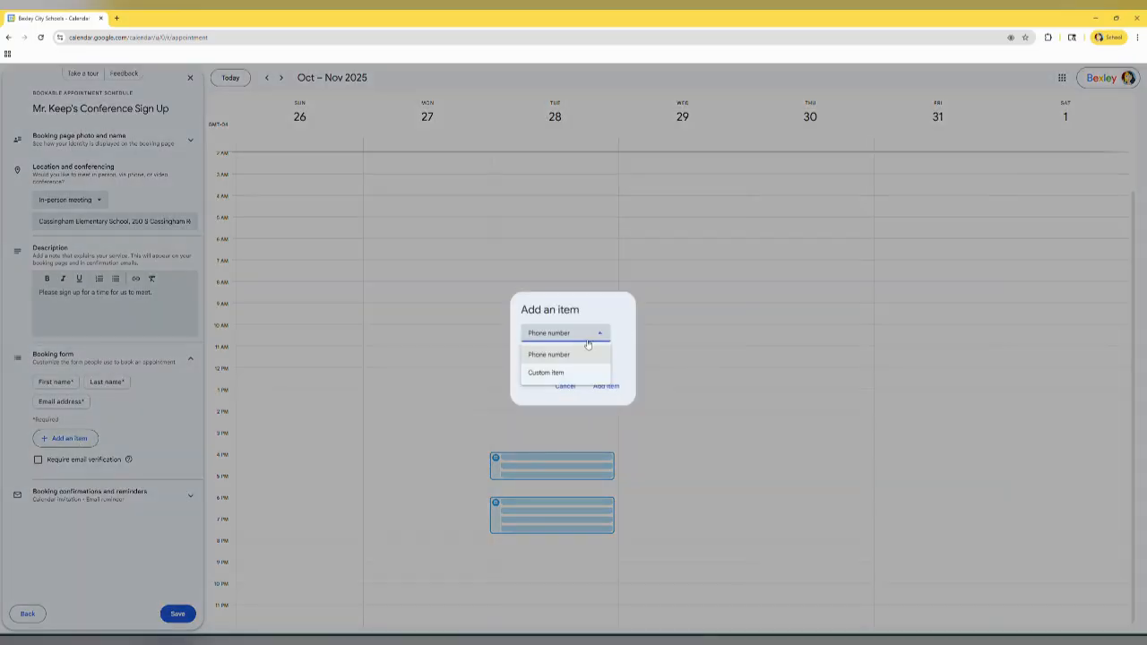
left_click(546, 372)
left_click(512, 370)
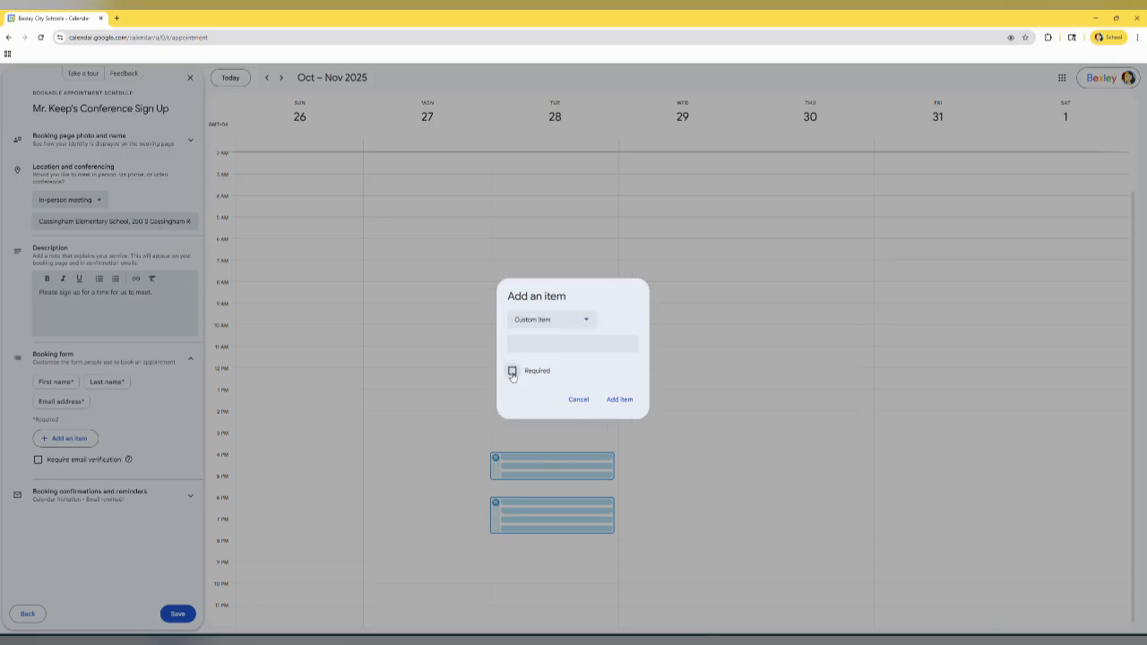
left_click(526, 346)
type("Student's Name")
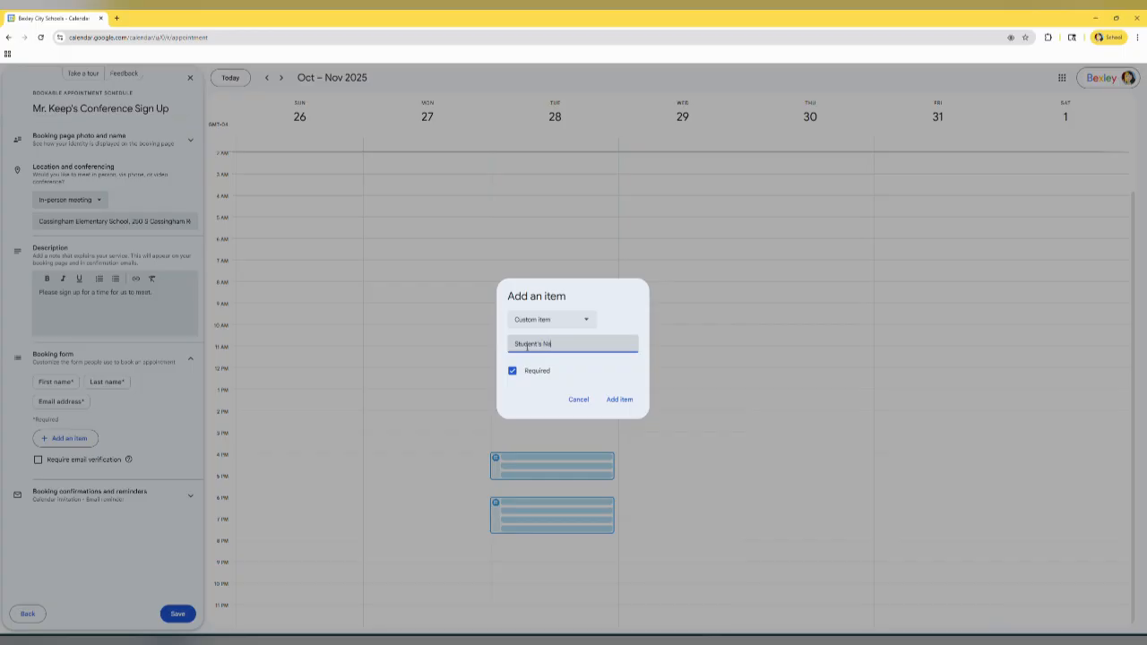
left_click(618, 400)
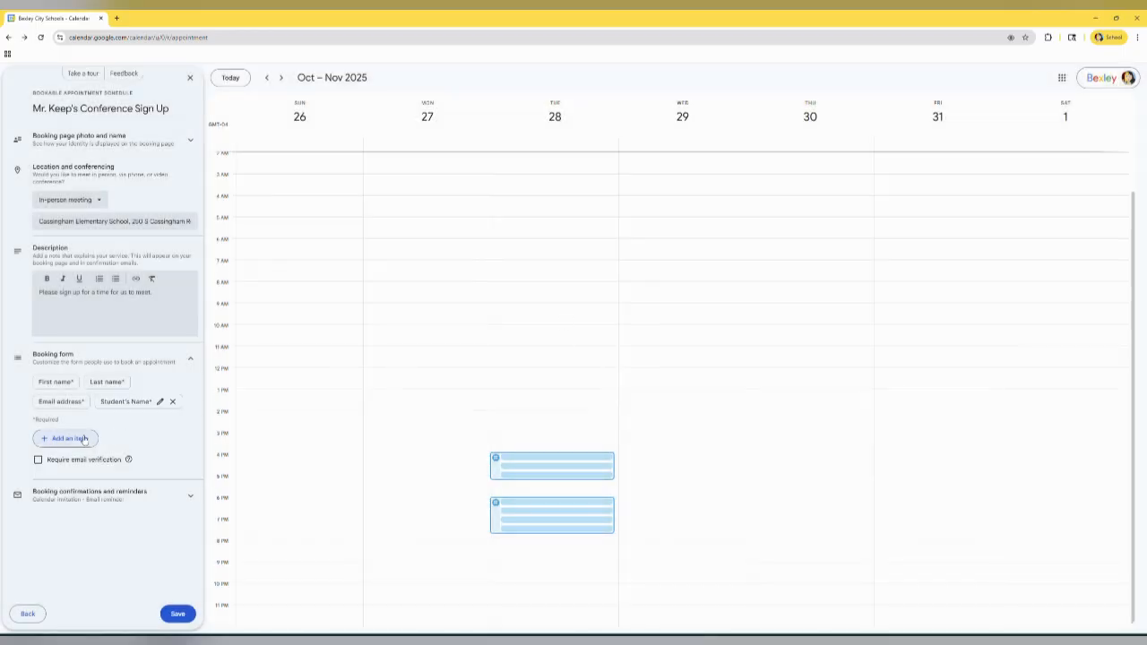
Add a required custom question to the booking form: "Would you like to meet in person or via zoom?".
left_click(88, 438)
left_click(563, 332)
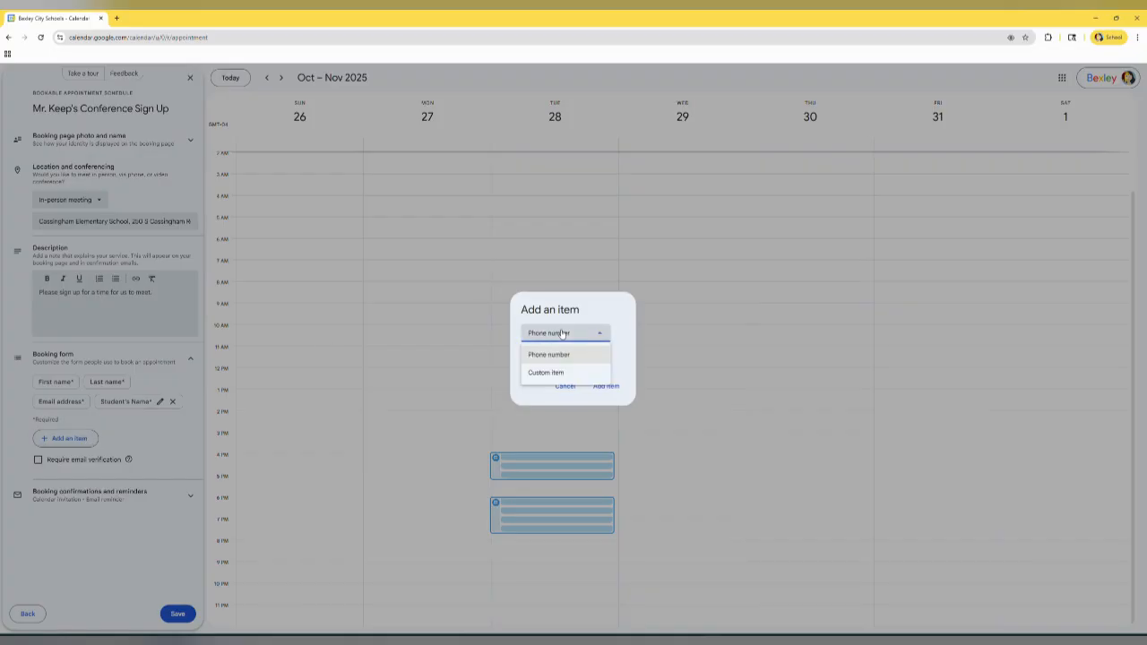
left_click(545, 372)
left_click(533, 341)
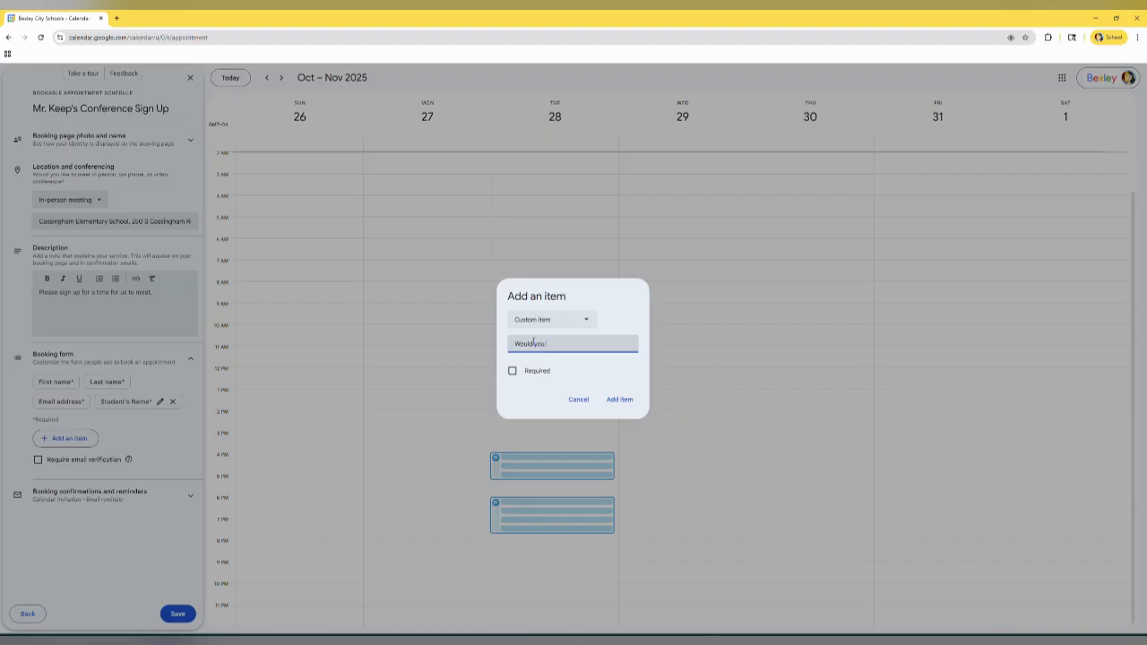
type("Would you like to meet in person or via zoom?")
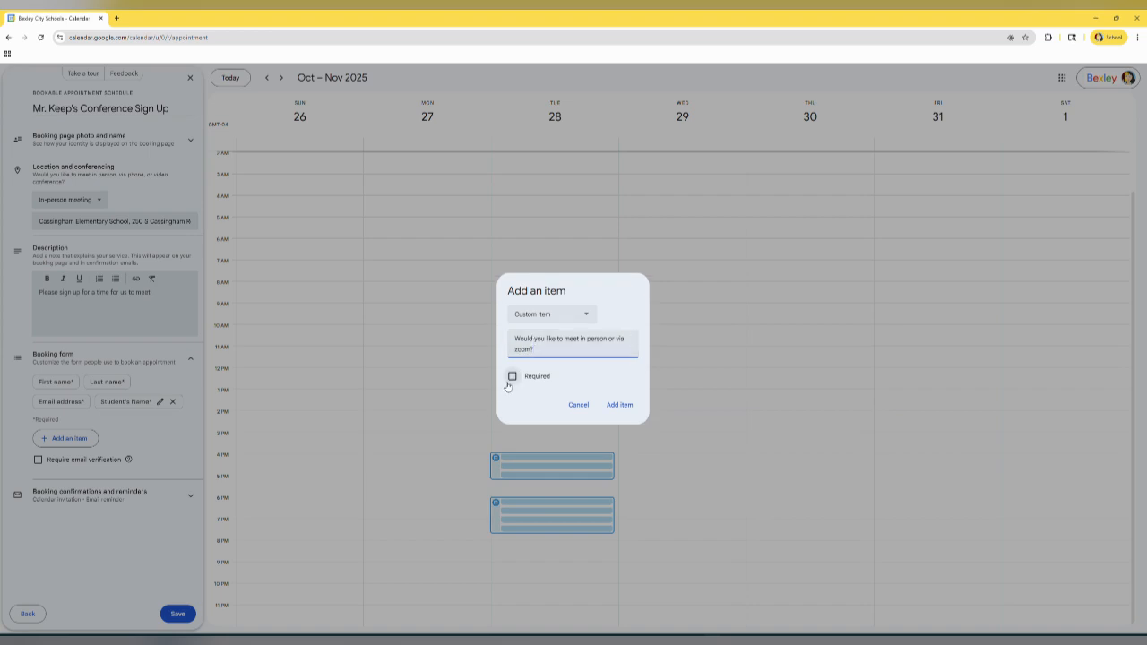
left_click(513, 376)
left_click(608, 405)
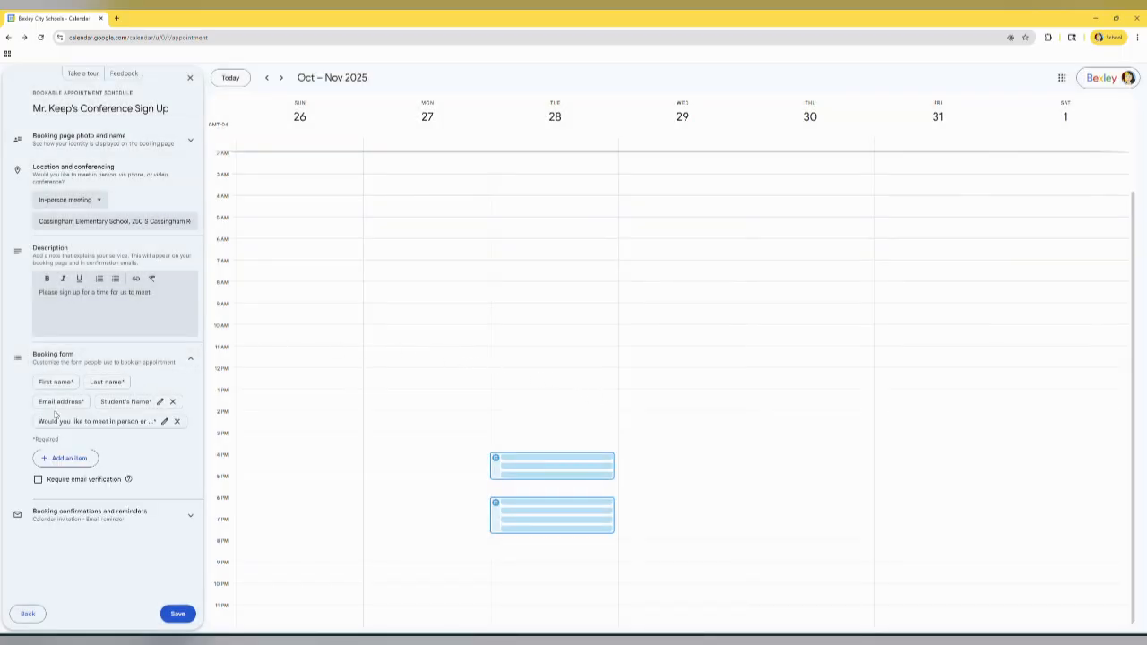
Show the booking confirmation and reminder settings, and save the appointment schedule.
left_click(61, 511)
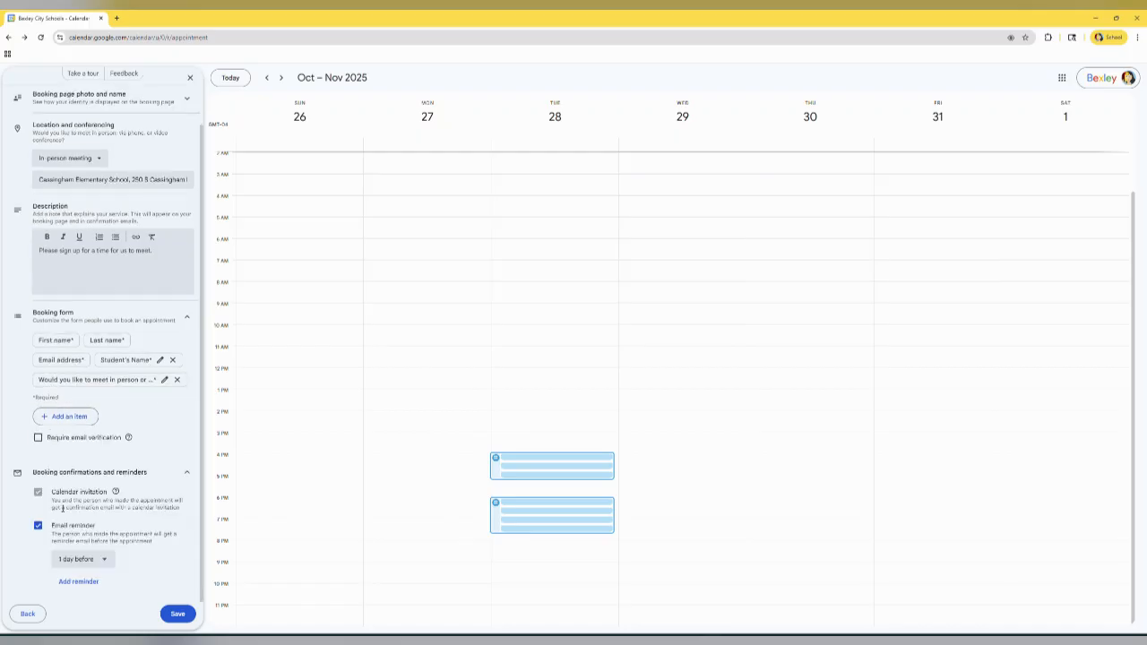
left_click(176, 616)
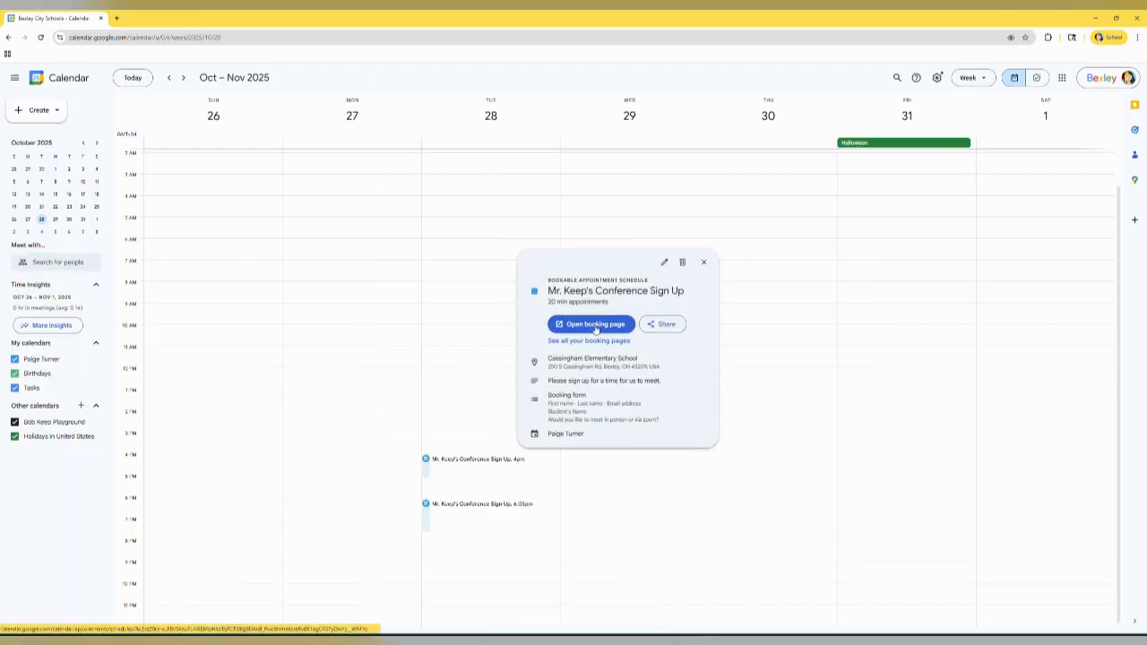
Copy the sharing link for the single conference sign-up booking page and close the sharing options.
left_click(666, 325)
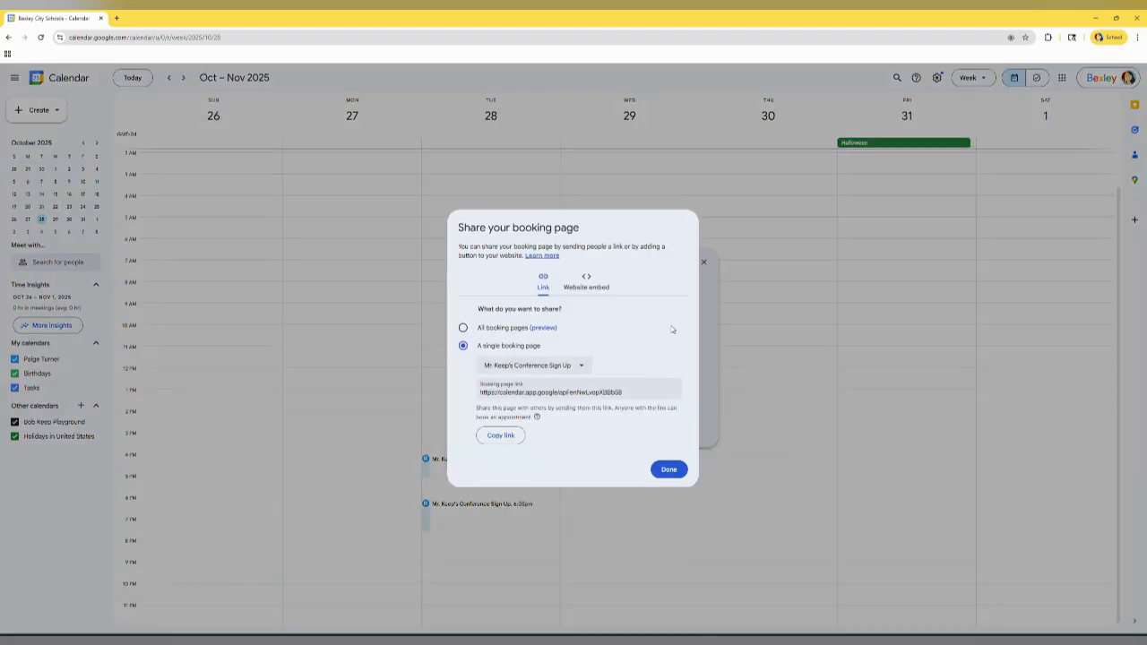
left_click(506, 436)
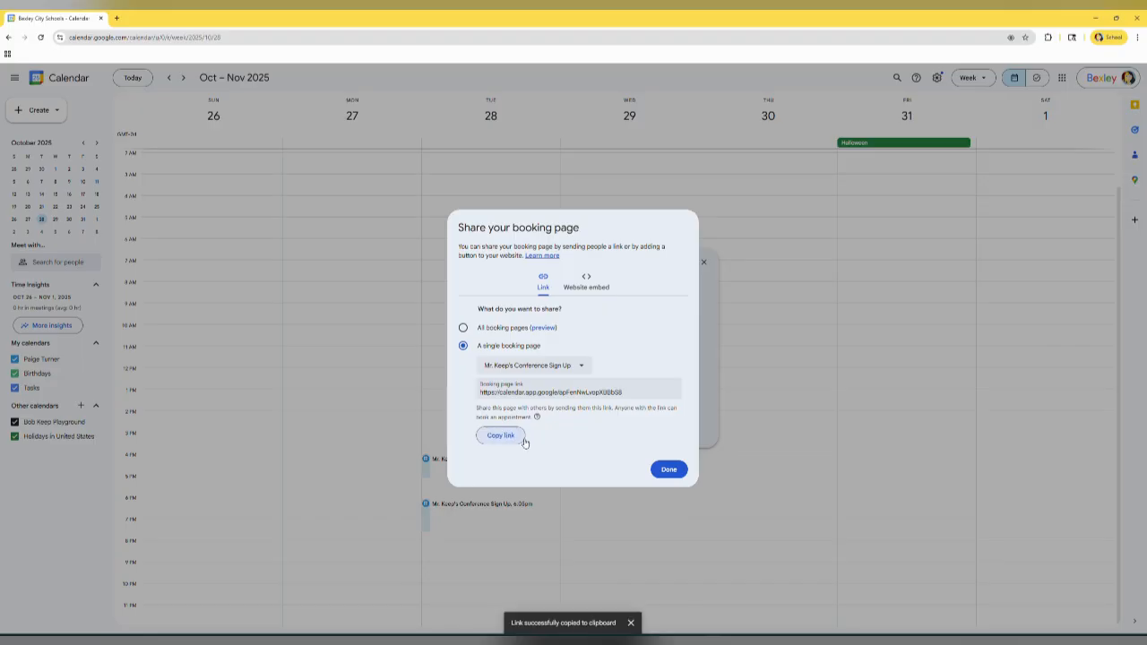
left_click(673, 471)
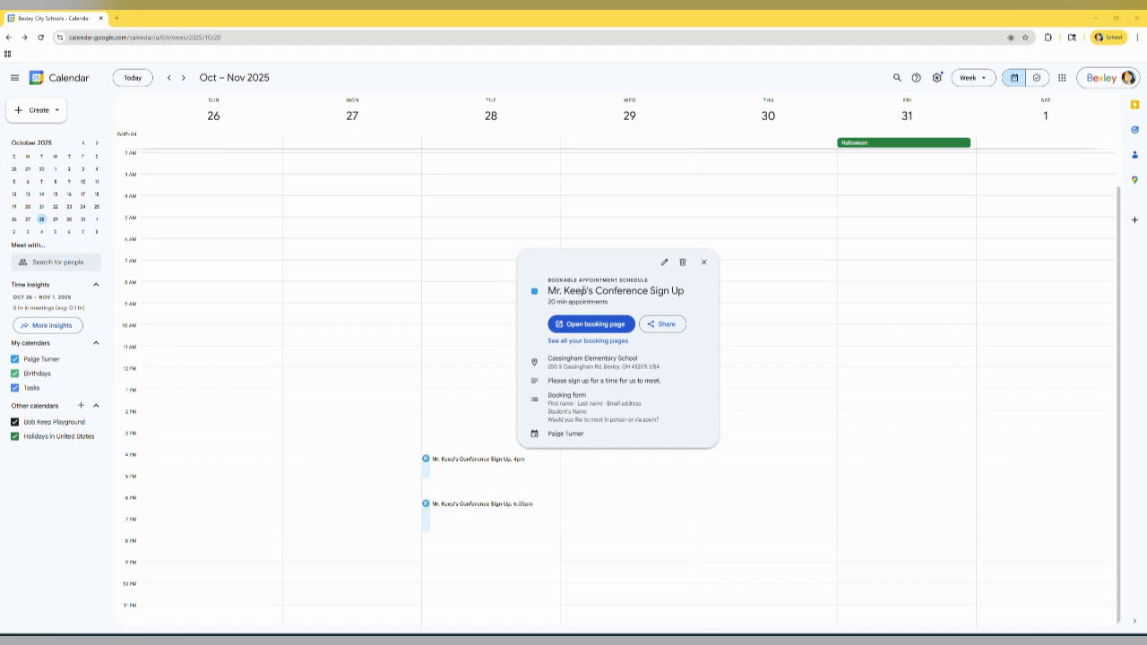
Preview the booking page as others see it and inspect the booking form for October 20 at 8:25am without booking.
left_click(577, 320)
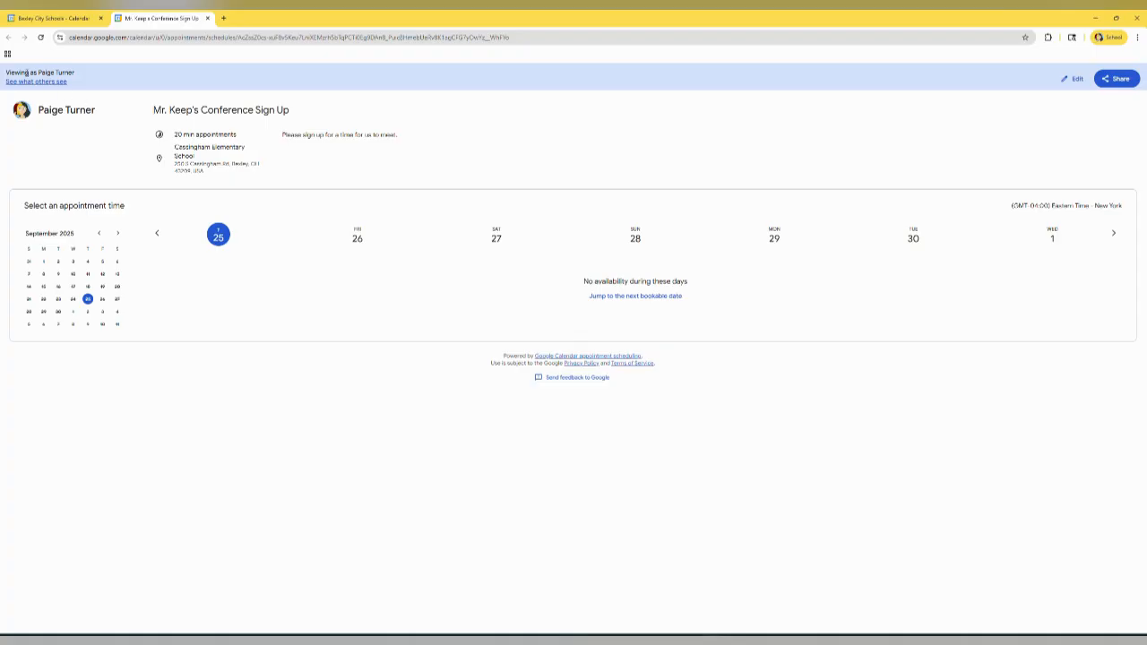
left_click(20, 81)
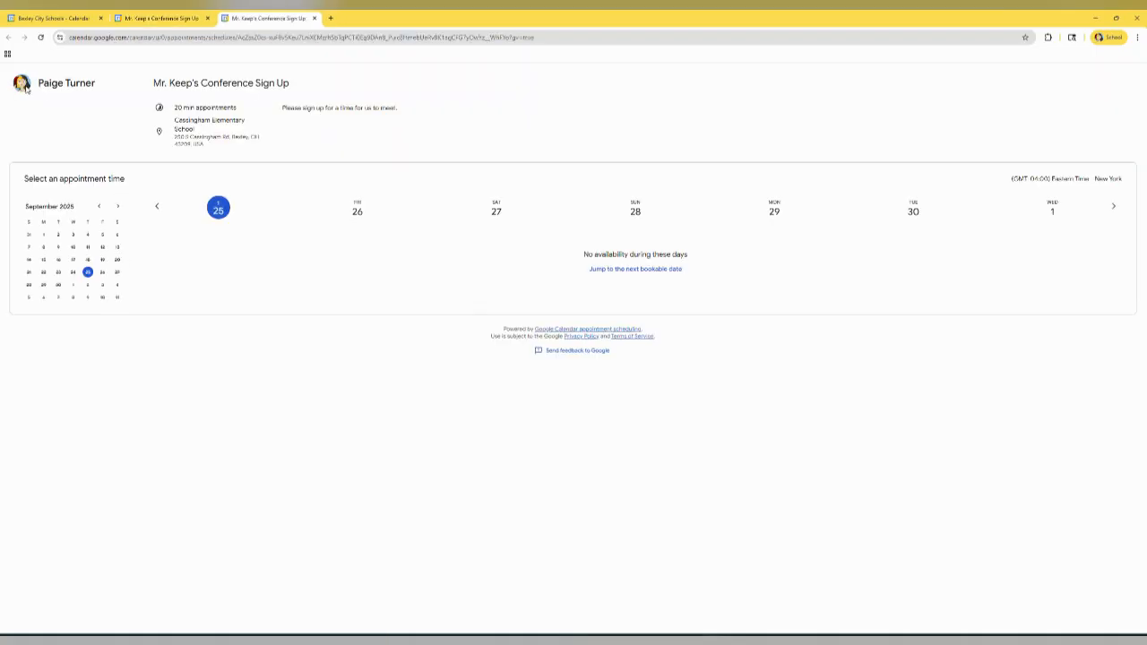
left_click(630, 273)
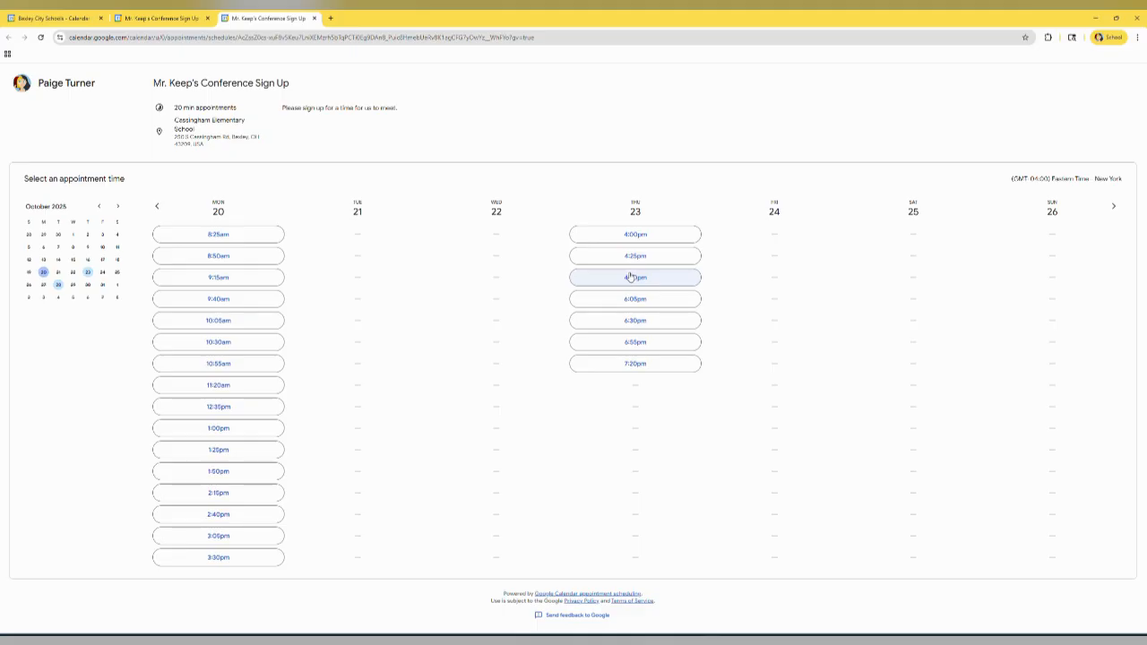
left_click(240, 235)
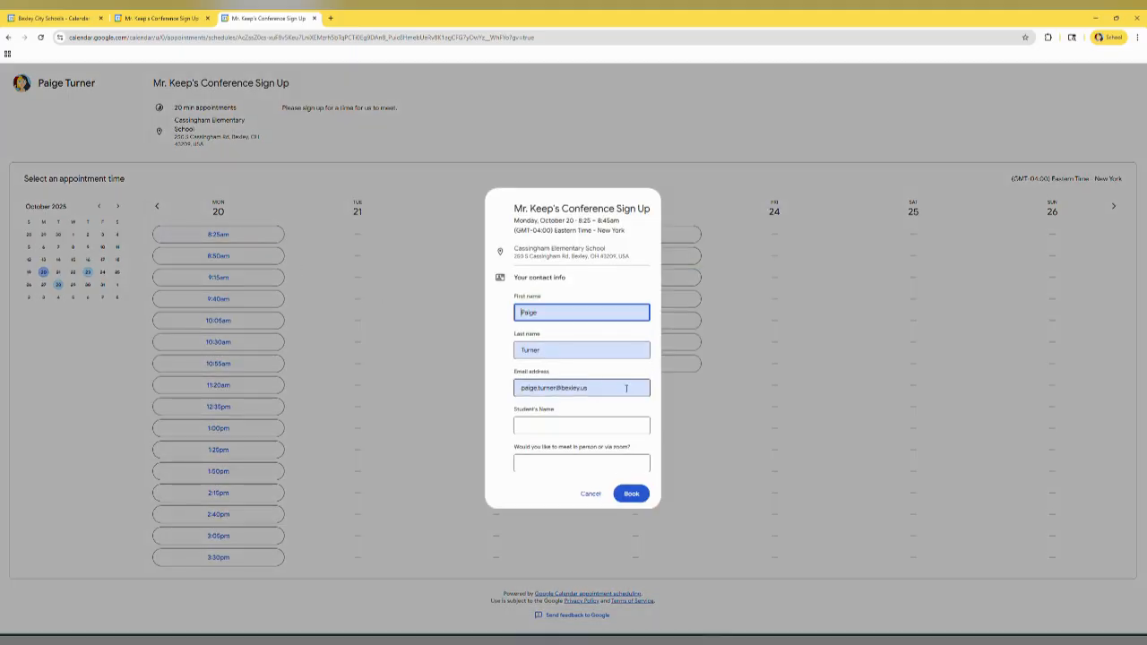
left_click(591, 496)
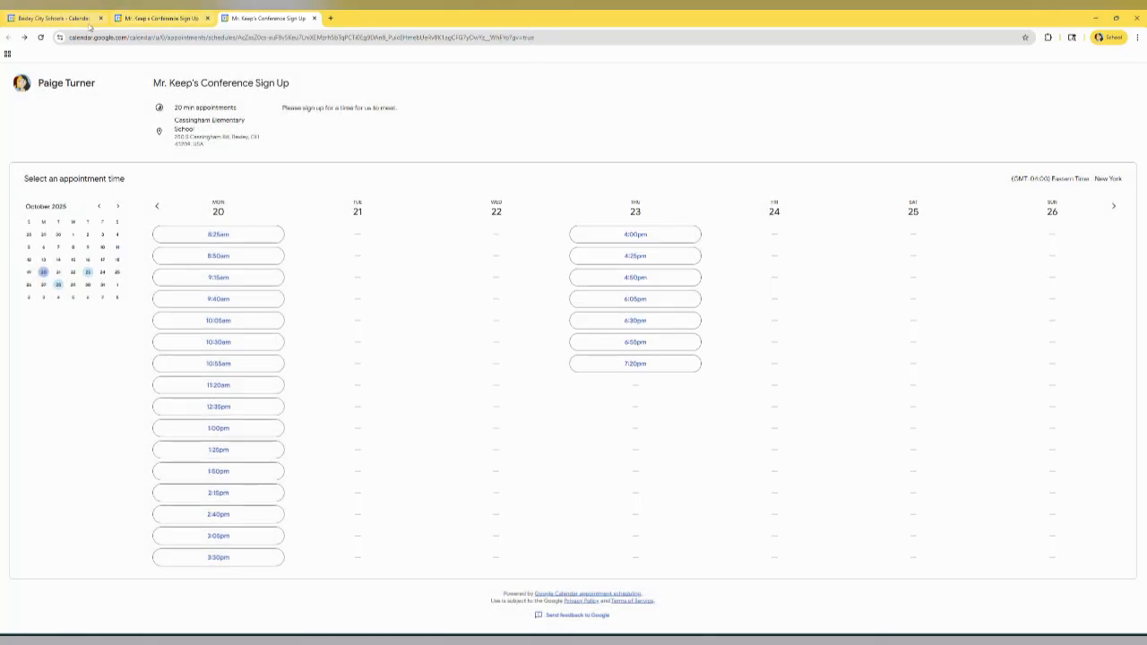
Return to the calendar's October 19–25 week and examine the booked October 20 8:00am appointment, including the answer about meeting format.
left_click(56, 19)
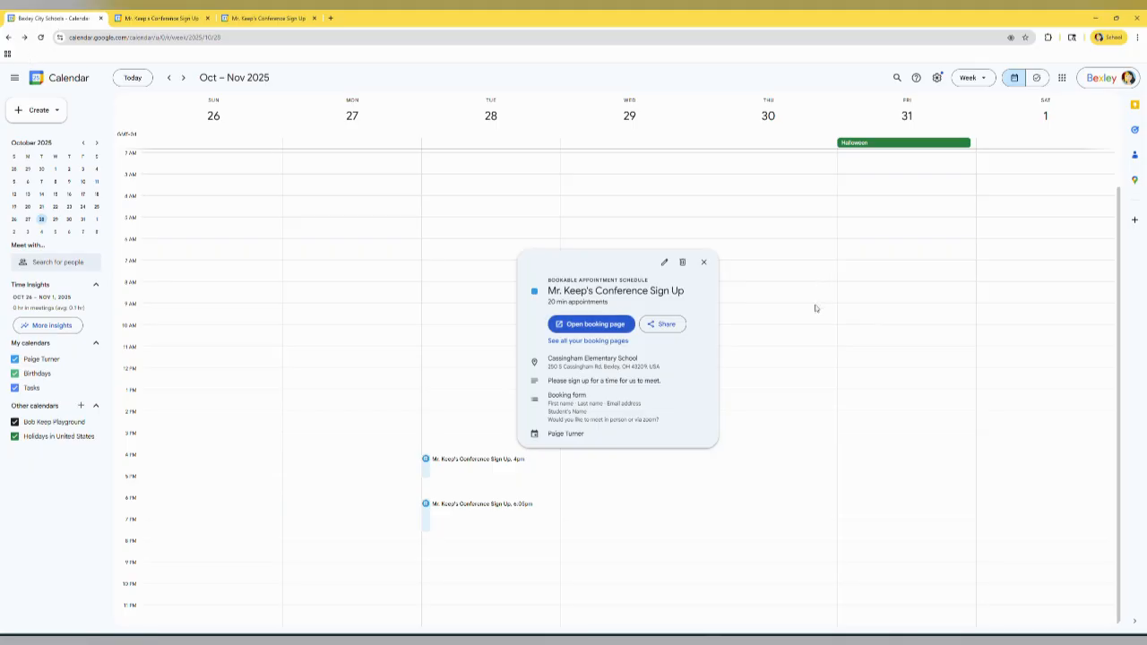
left_click(703, 262)
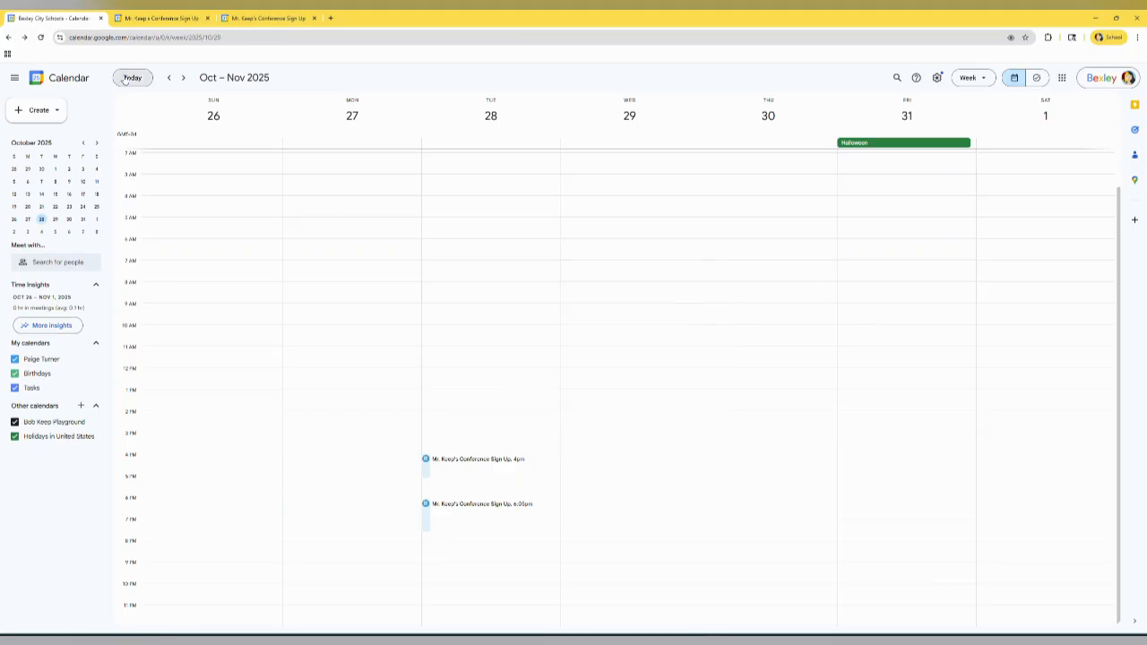
left_click(170, 78)
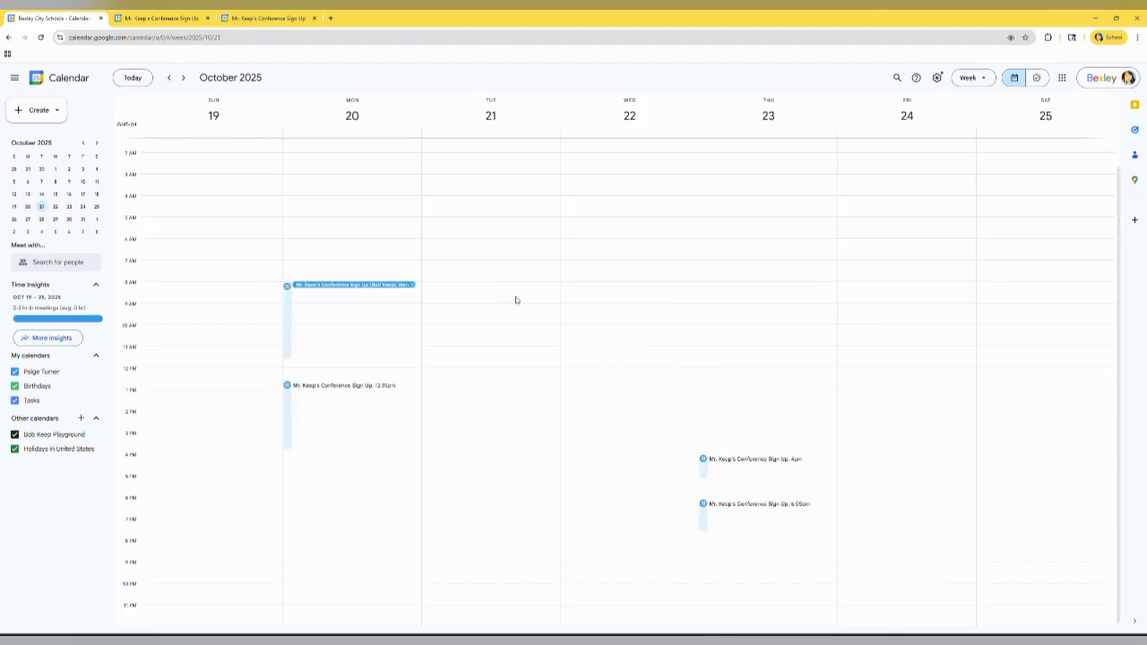
left_click(400, 286)
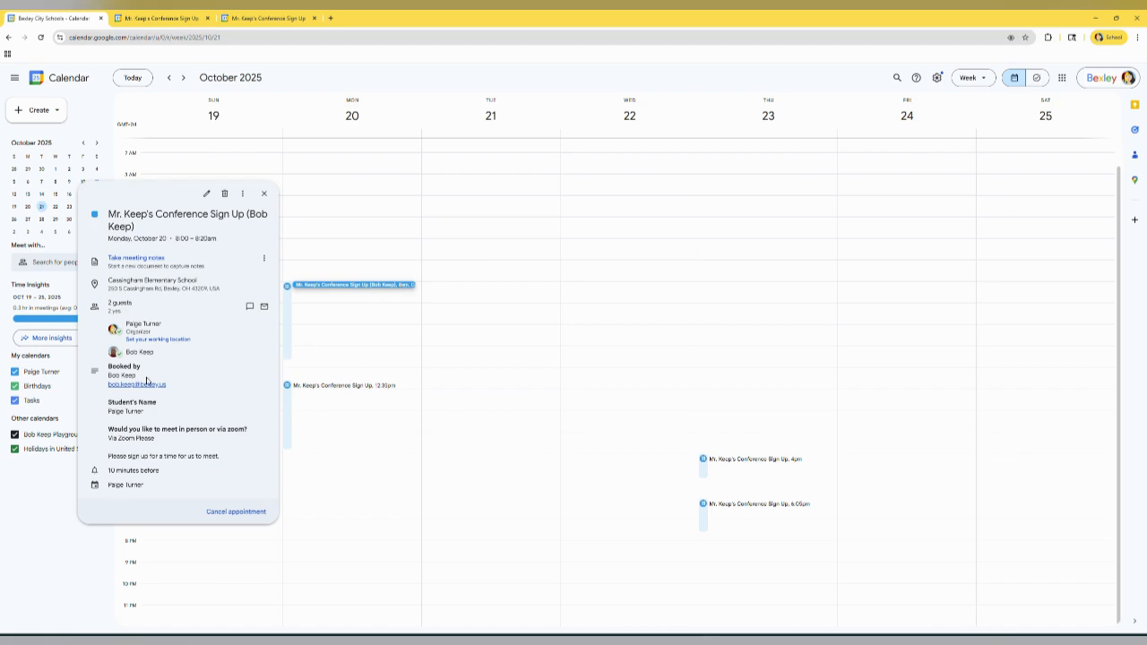
left_click_drag(106, 439, 178, 446)
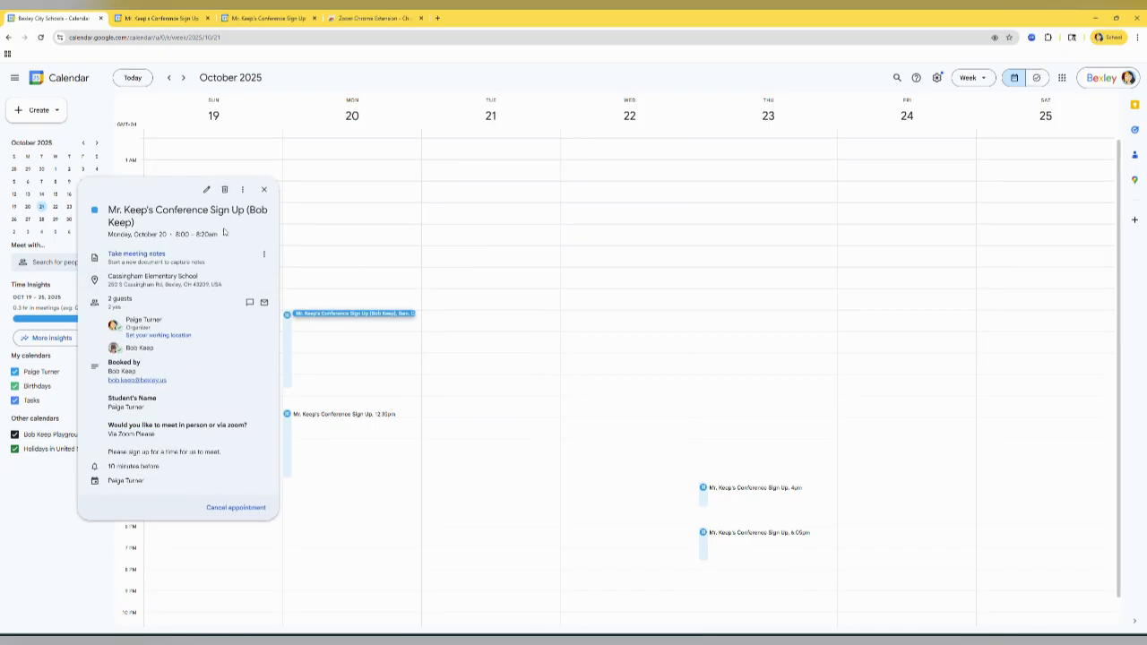
Make the October 20 8:00am appointment a Zoom meeting with the default schedule options, then save it and send update emails to the guests.
left_click(207, 191)
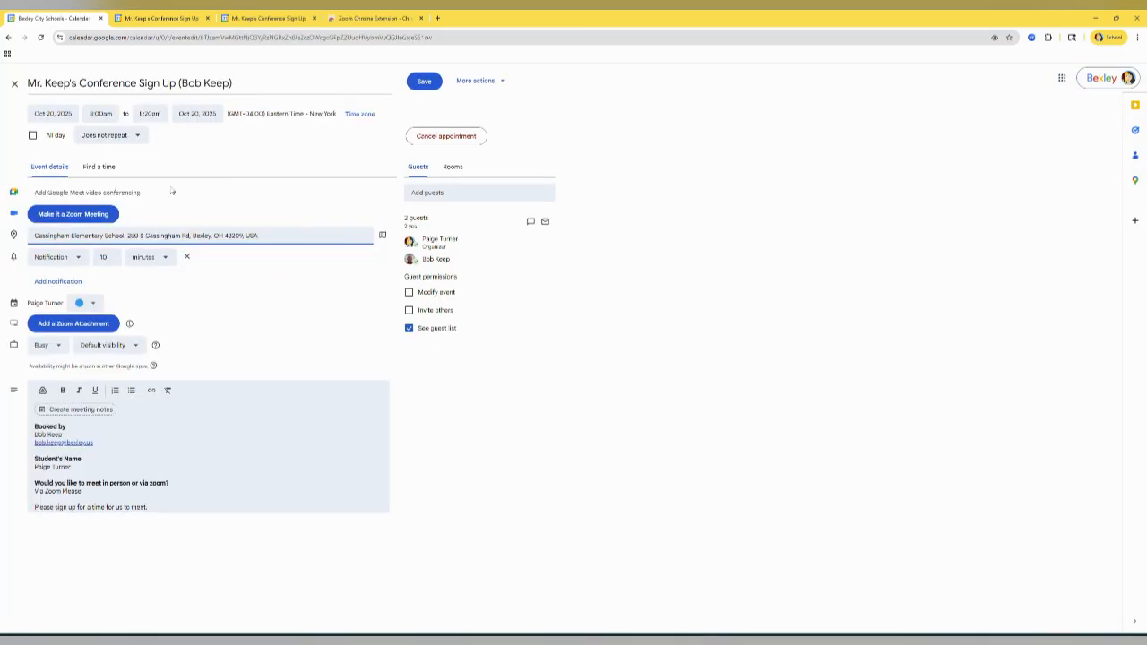
left_click(66, 217)
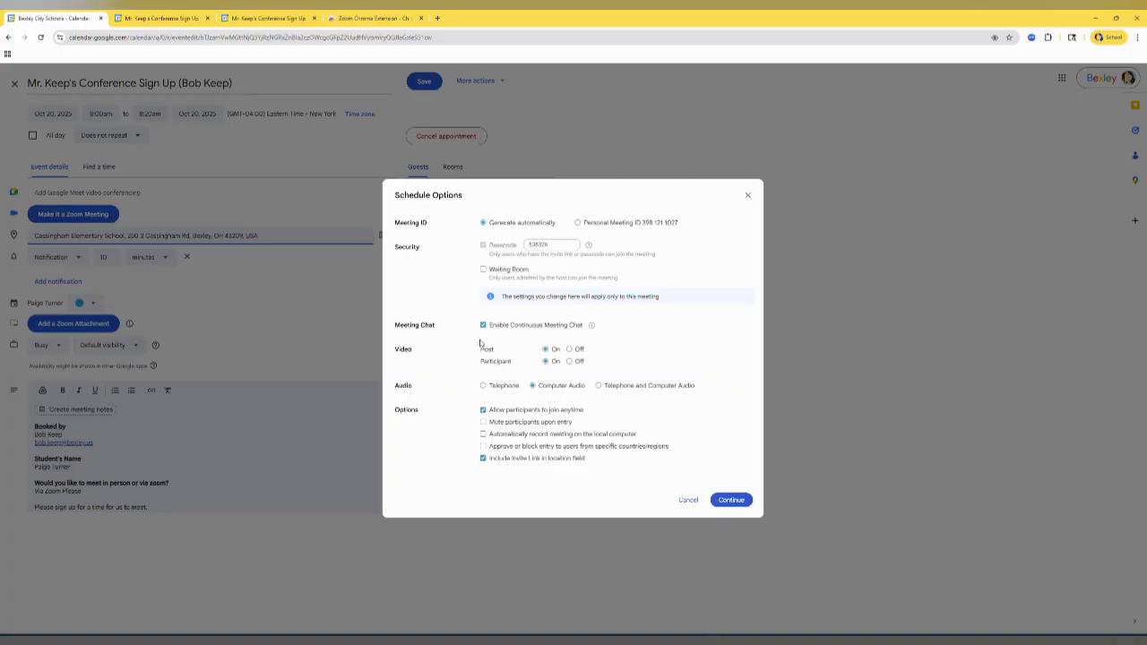
left_click(723, 499)
left_click(723, 500)
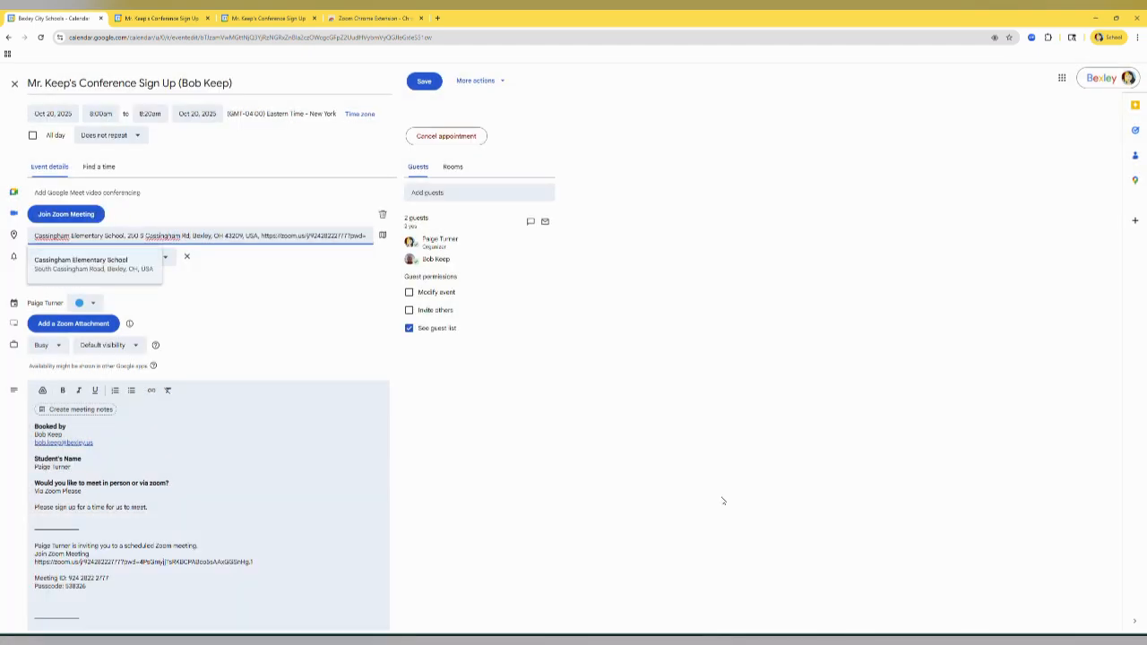
left_click(424, 81)
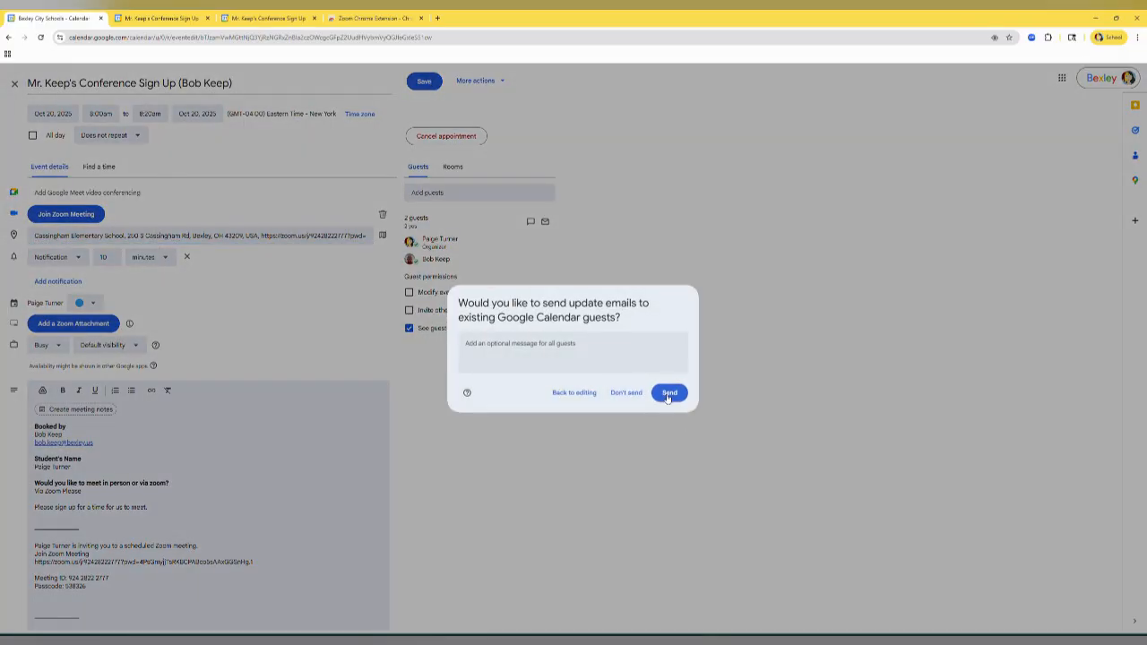
left_click(668, 395)
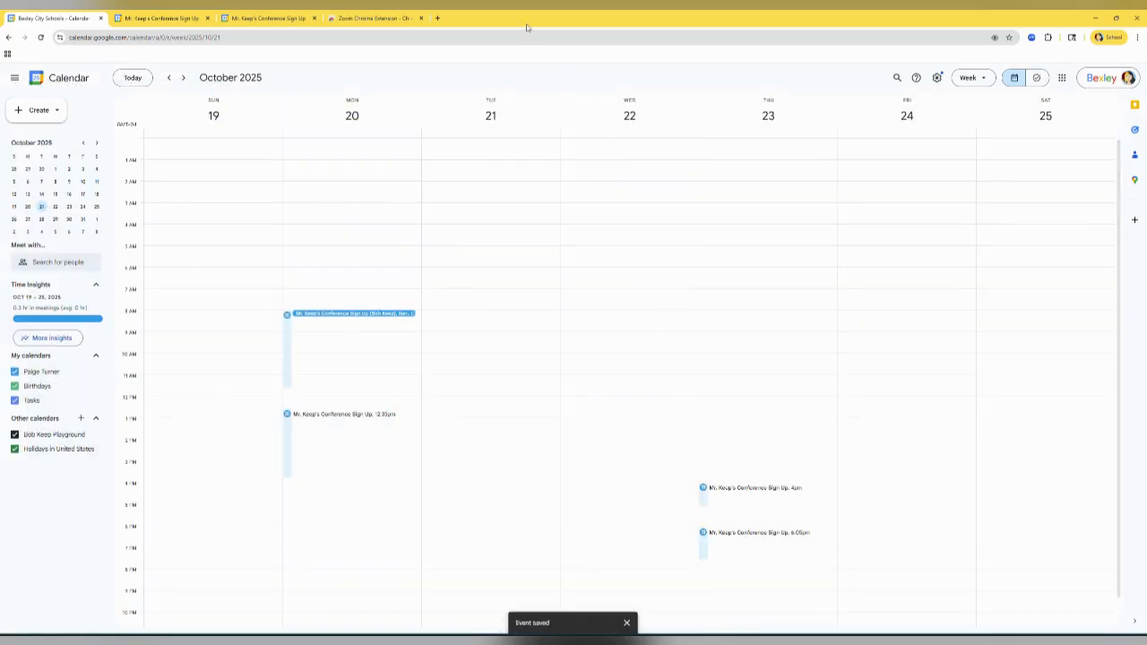